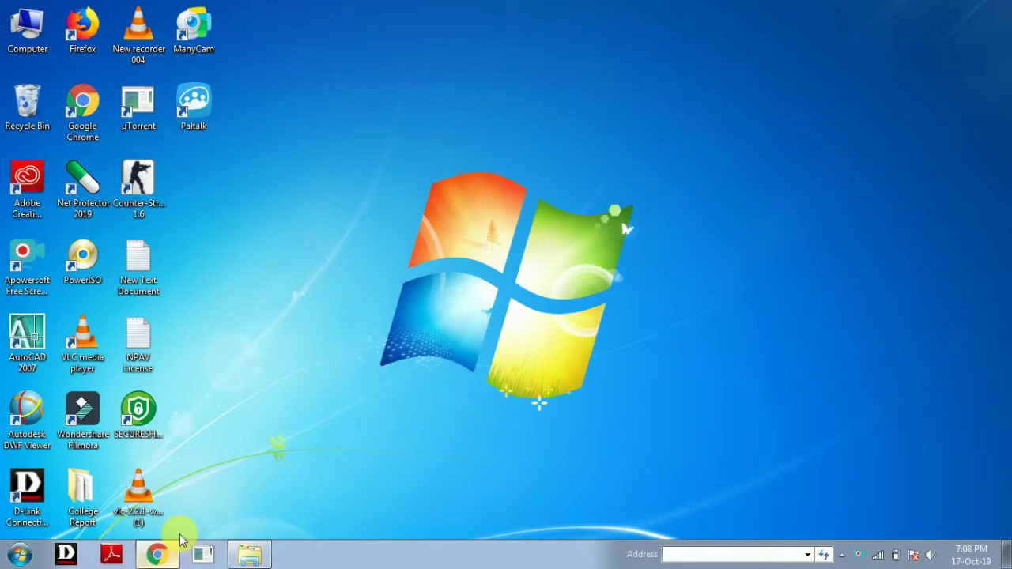
# Step: Open Google Chrome and check whether its bookmarks bar is set to show
pyautogui.click(162, 553)
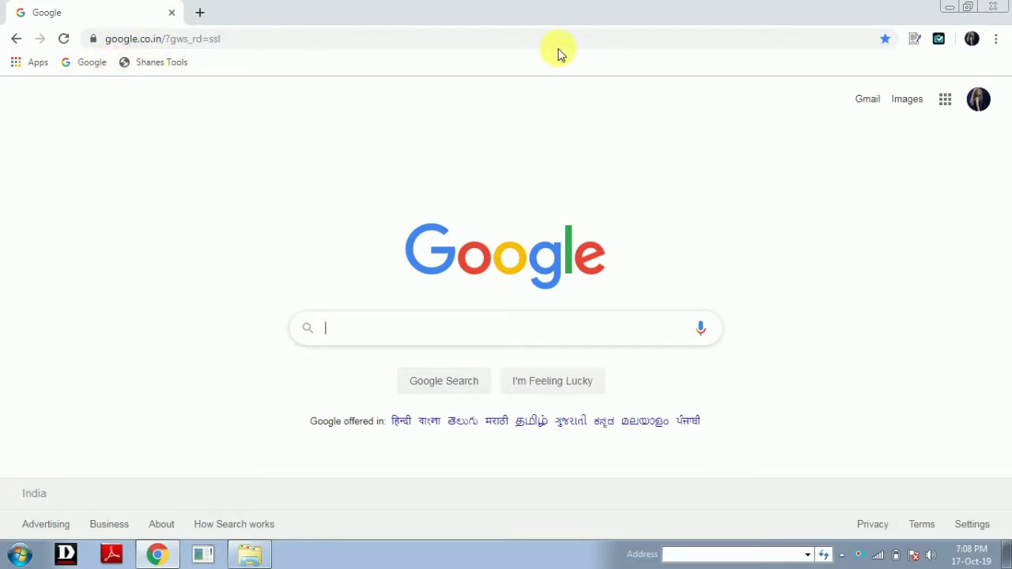
pyautogui.click(997, 40)
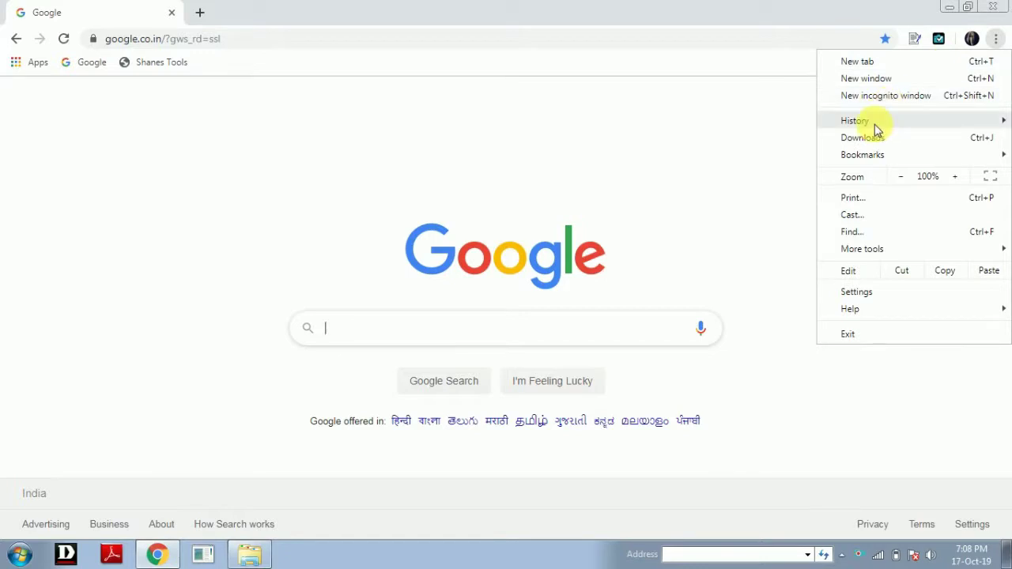
pyautogui.moveTo(852, 154)
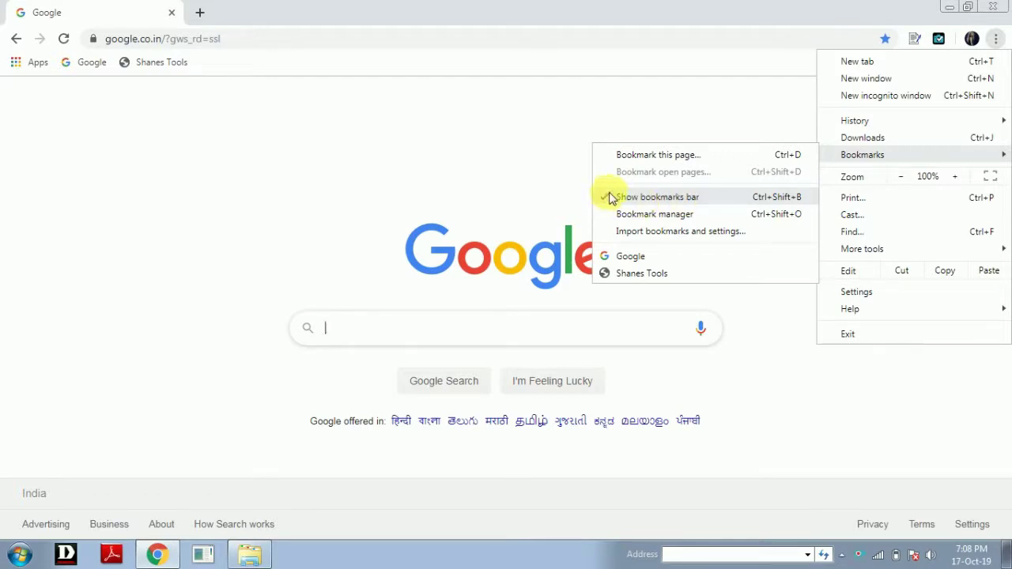
pyautogui.click(404, 149)
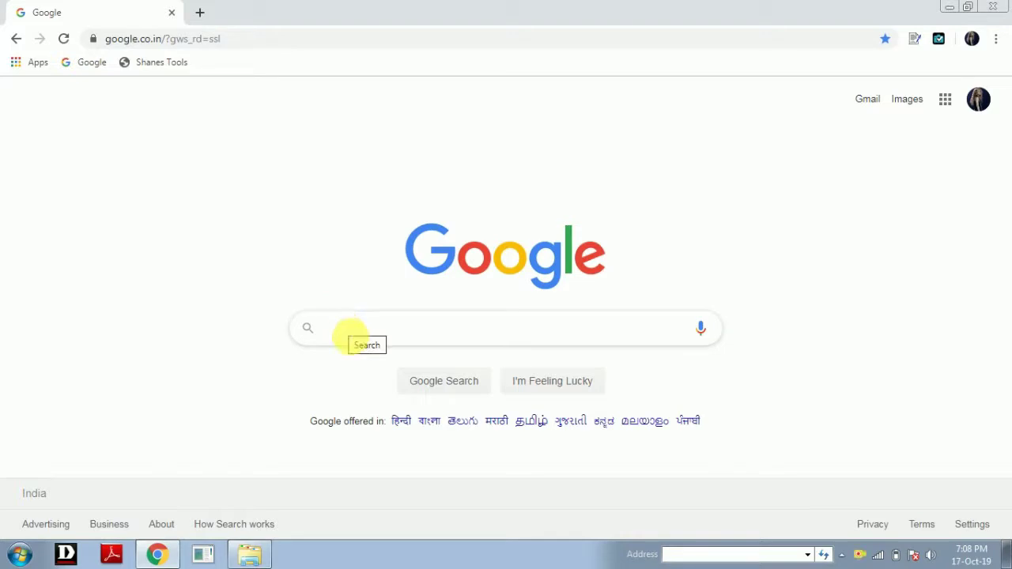
# Step: Search Google for "shanes tool"
pyautogui.click(350, 337)
pyautogui.write('shan')
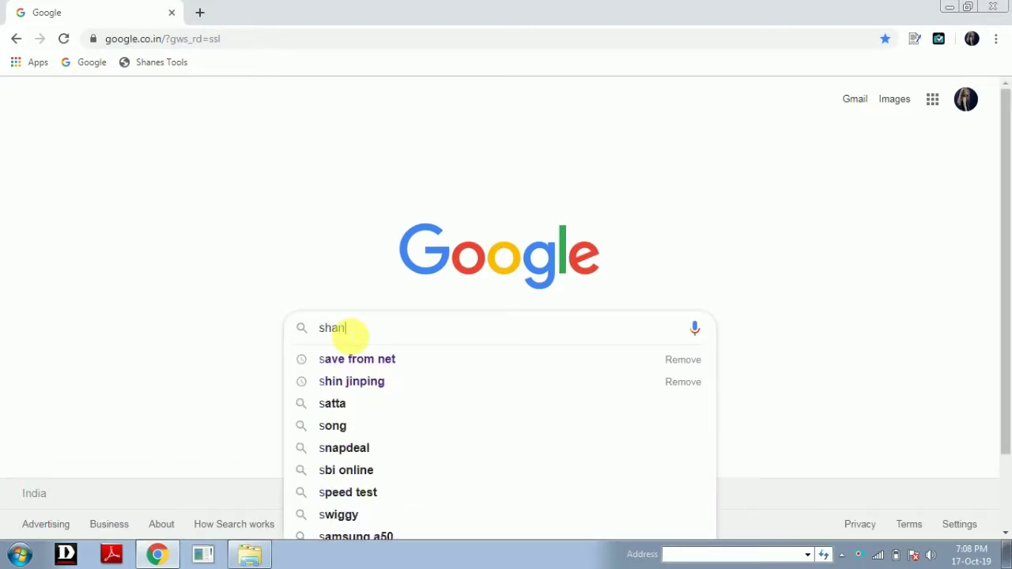
pyautogui.write('es tool for')
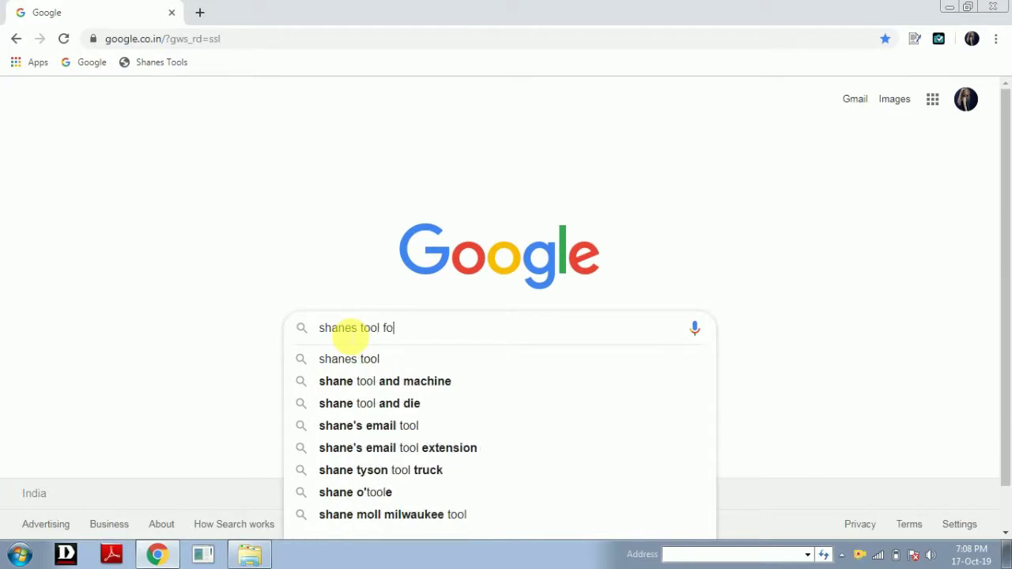
pyautogui.press('BackSpace')
pyautogui.press('BackSpace')
pyautogui.press('BackSpace')
pyautogui.press('BackSpace')
pyautogui.press('BackSpace')
pyautogui.press('Return')
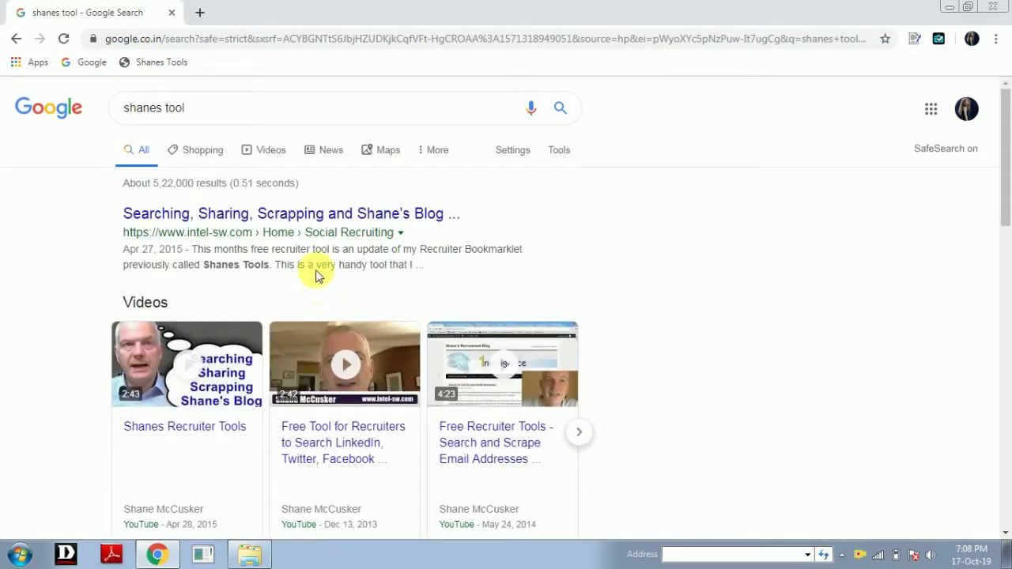
# Step: Open the intel-sw.com result "Searching, Sharing, Scrapping and Shane's Blog" and try to add its Shane's Tools bookmarklet to the bookmarks bar
pyautogui.scroll(-6, 318, 270)
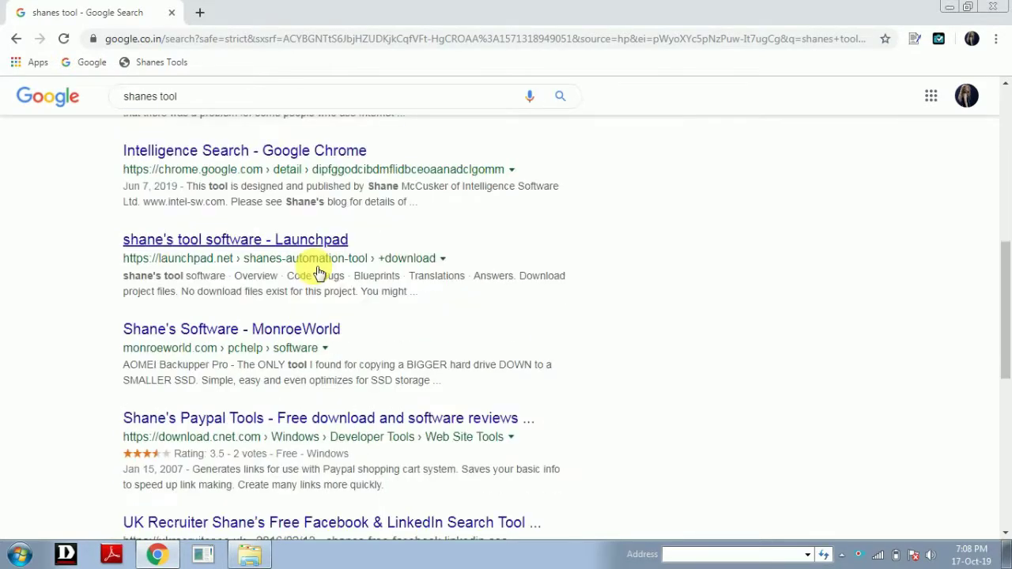
pyautogui.scroll(4, 318, 269)
pyautogui.scroll(3, 318, 271)
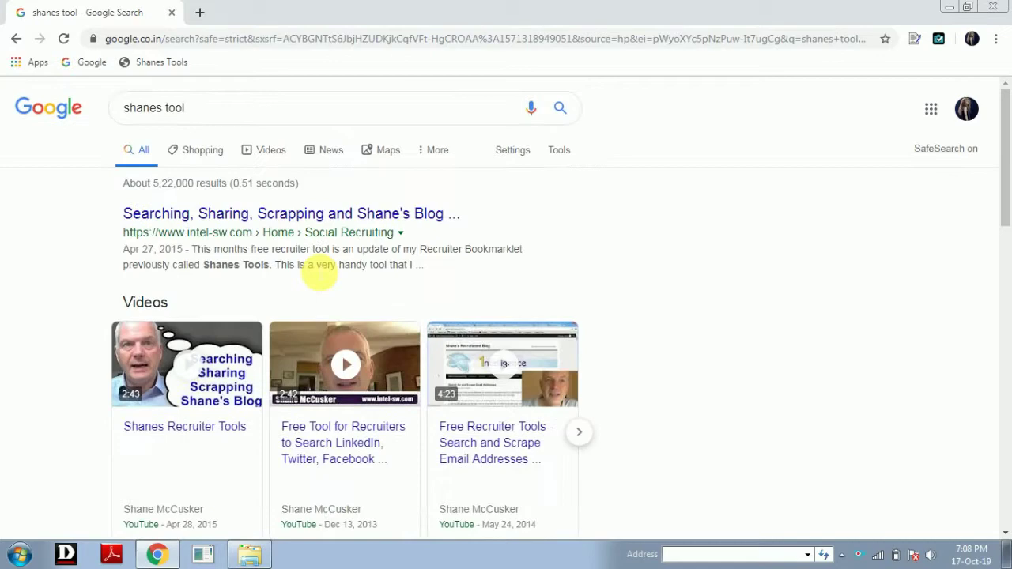
pyautogui.click(261, 221)
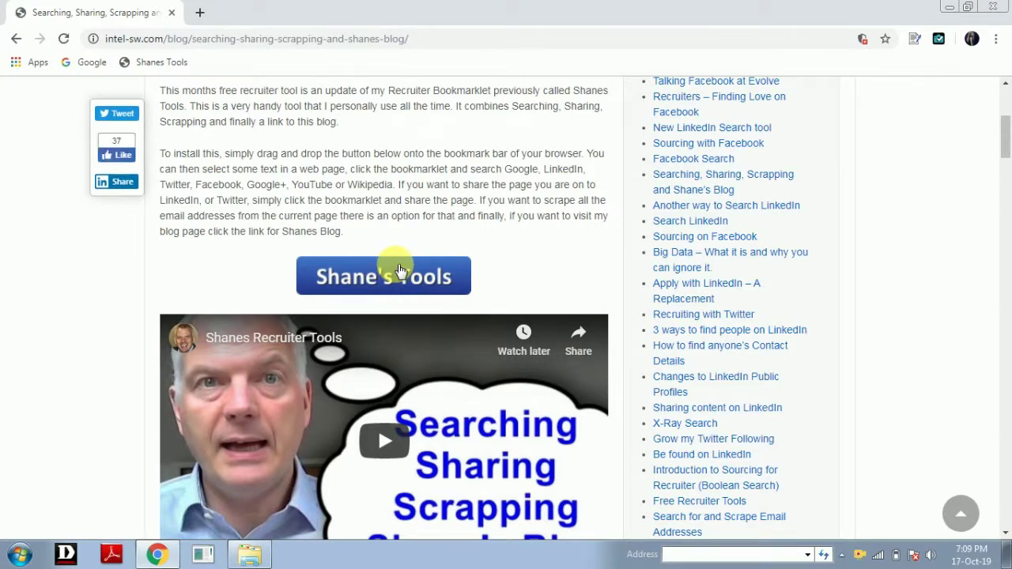
pyautogui.moveTo(399, 271)
pyautogui.mouseDown()
pyautogui.moveTo(372, 153)
pyautogui.moveTo(328, 100)
pyautogui.moveTo(246, 63)
pyautogui.moveTo(119, 277)
pyautogui.moveTo(118, 156)
pyautogui.mouseUp()
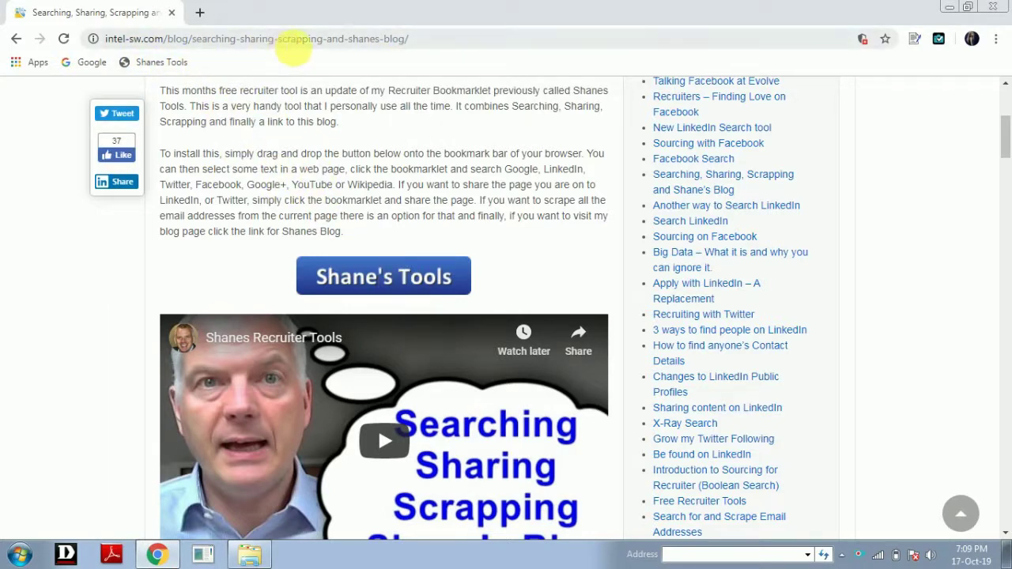
# Step: In a new incognito window, search Google for "Entertainment" "Delhi" "gmail", with each term in quotation marks
pyautogui.click(998, 41)
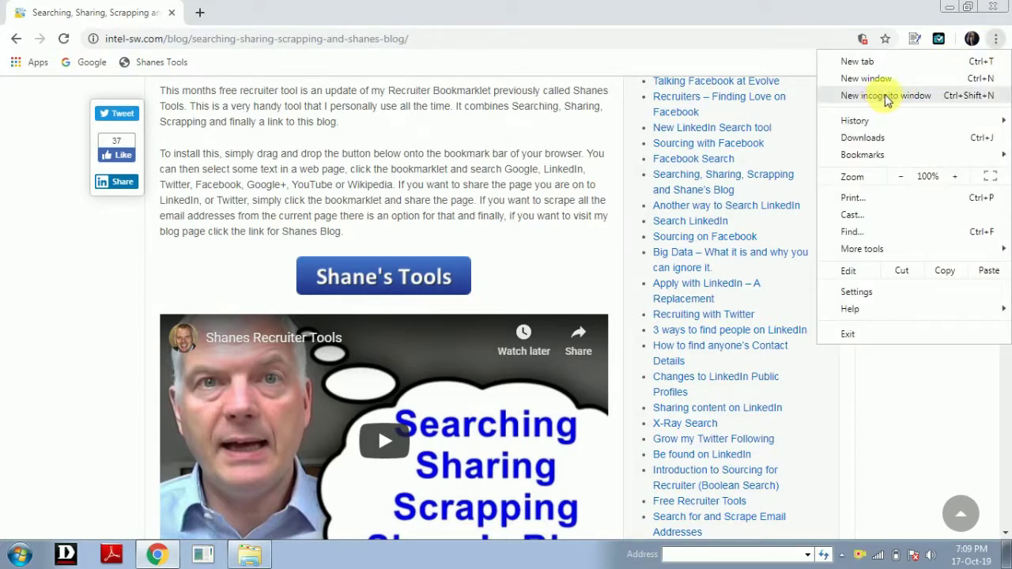
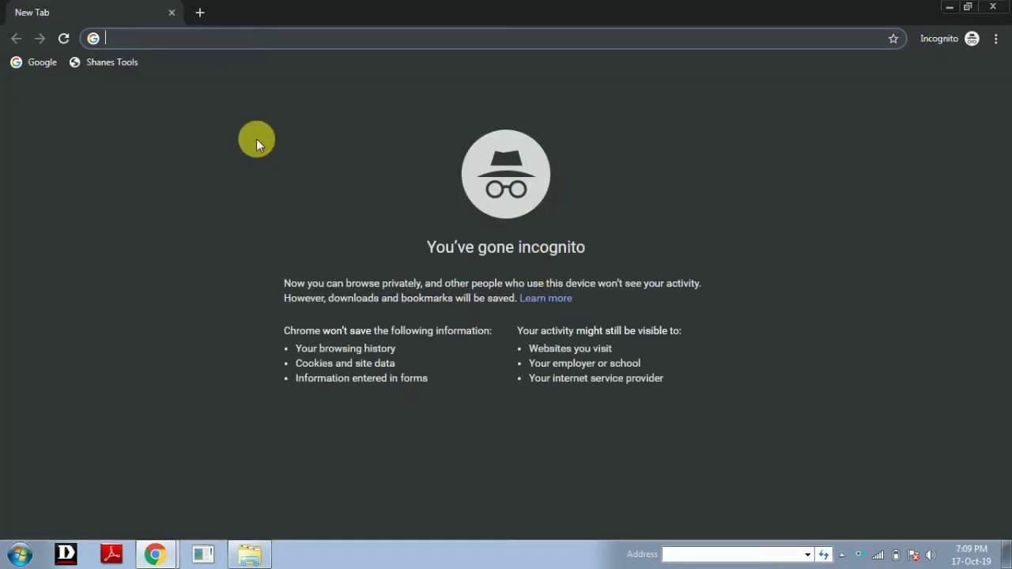
pyautogui.click(40, 61)
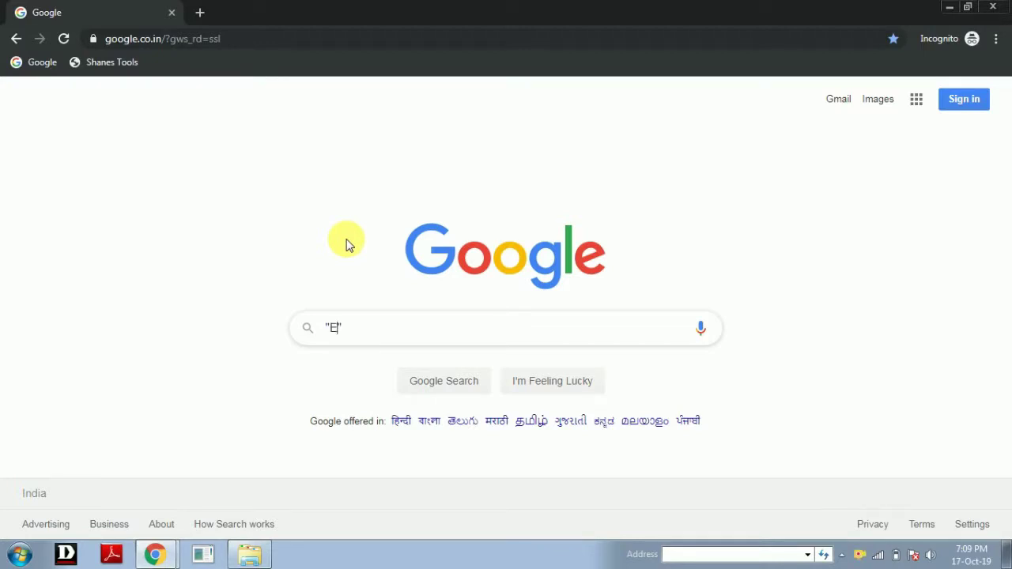
pyautogui.write('ntertainment')
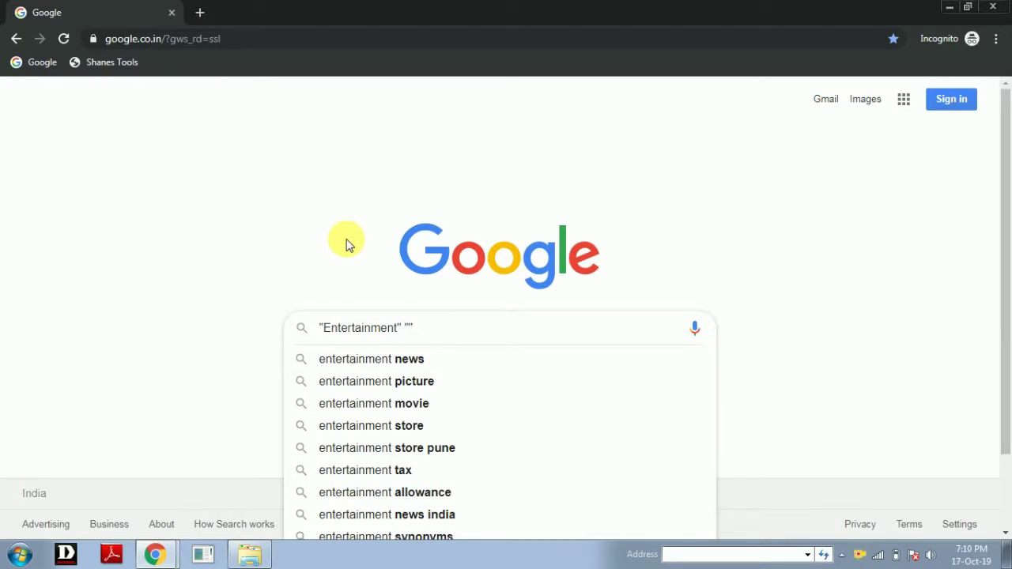
pyautogui.write('"Delhi"')
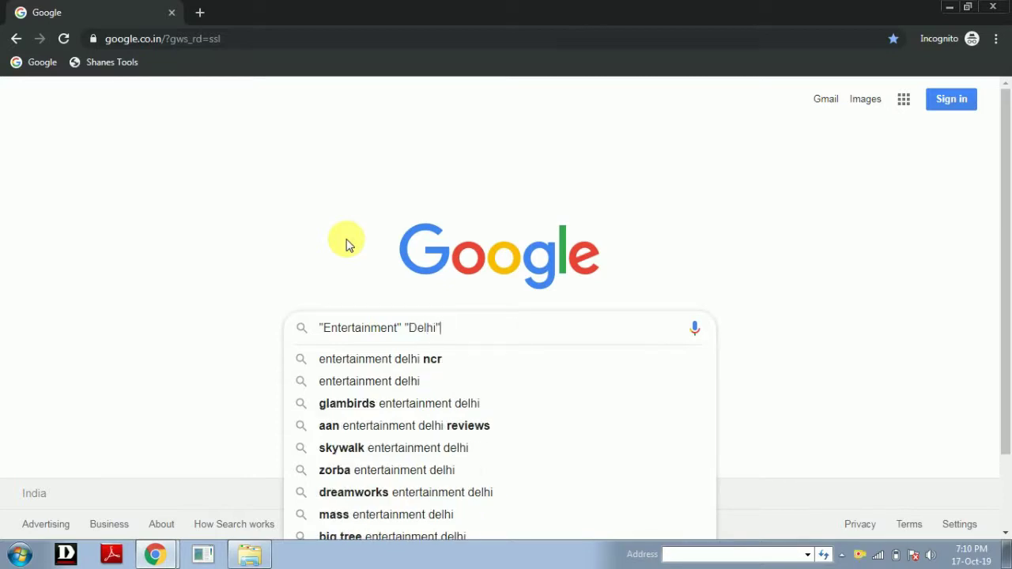
pyautogui.write(' ""')
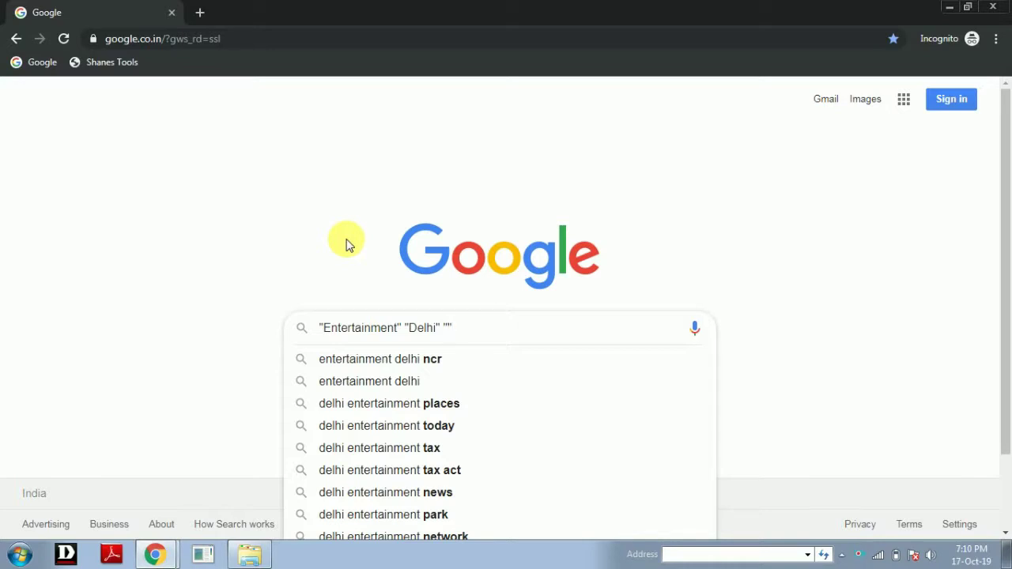
pyautogui.write('gmail')
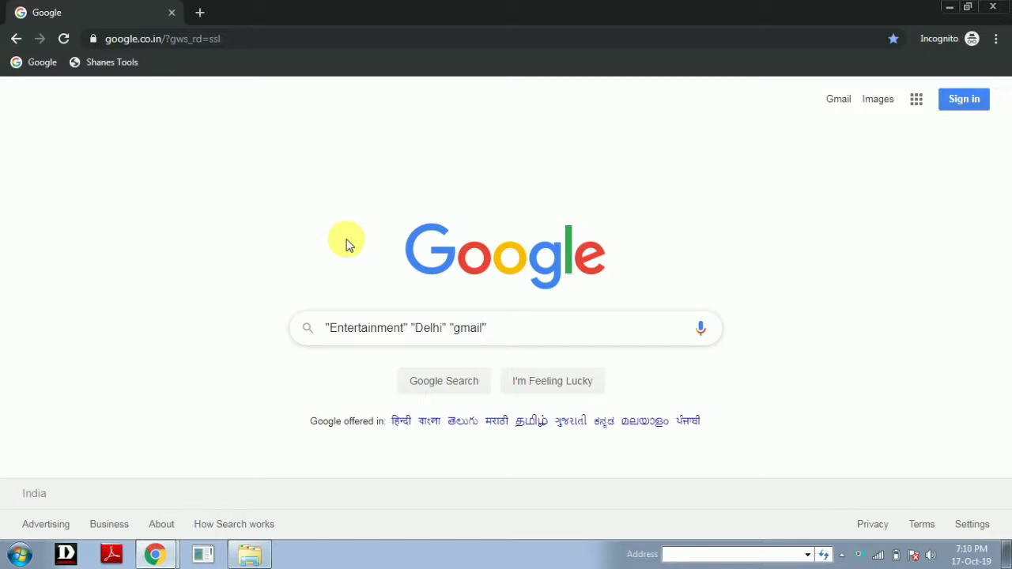
pyautogui.press('Return')
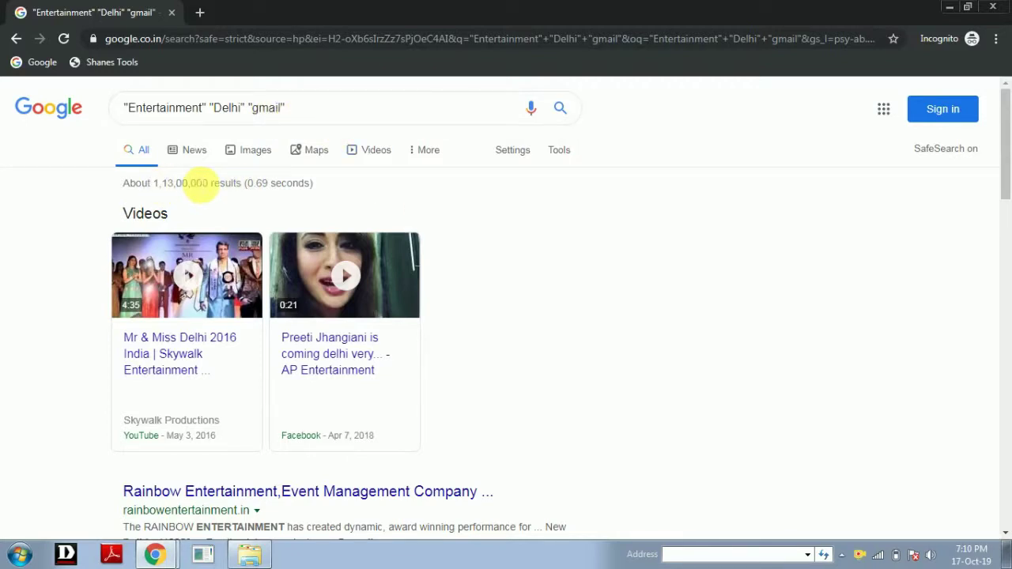
# Step: Select the entries on the first results page and scrape their emails with the Shanes Tools bookmarklet
pyautogui.moveTo(236, 184); pyautogui.dragTo(152, 186)
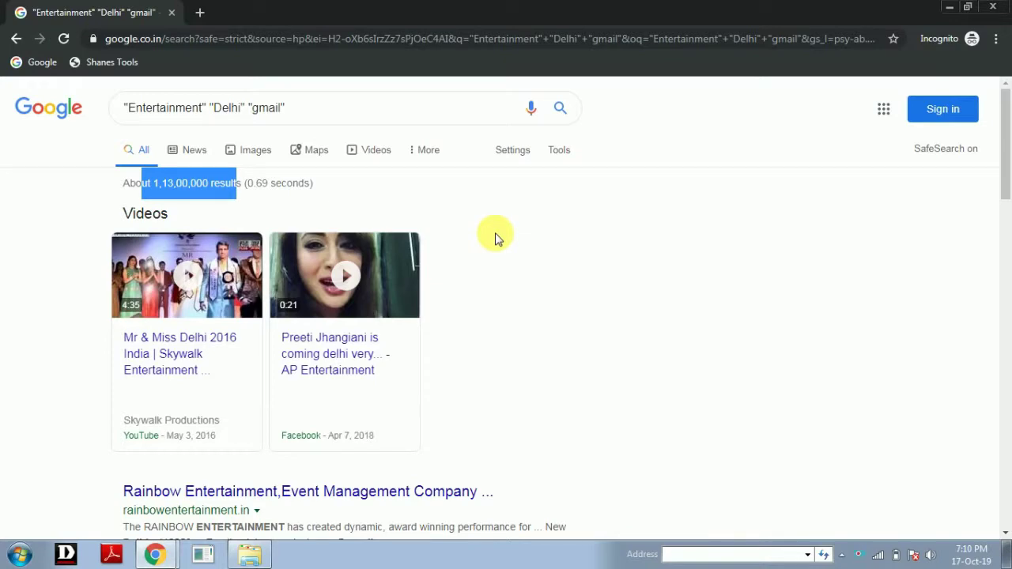
pyautogui.scroll(-4, 497, 239)
pyautogui.moveTo(119, 196); pyautogui.dragTo(465, 349)
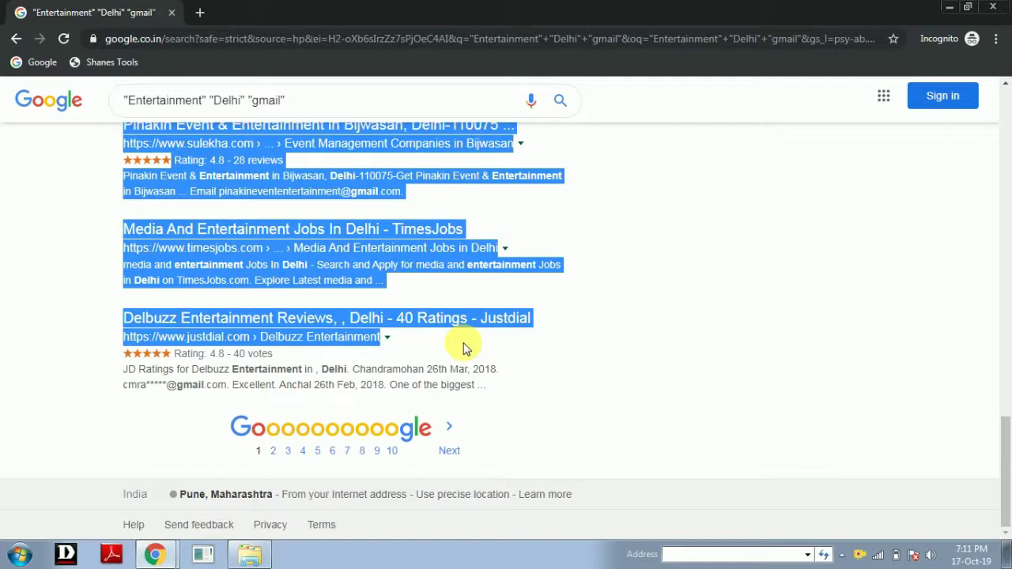
pyautogui.moveTo(465, 348); pyautogui.dragTo(465, 349)
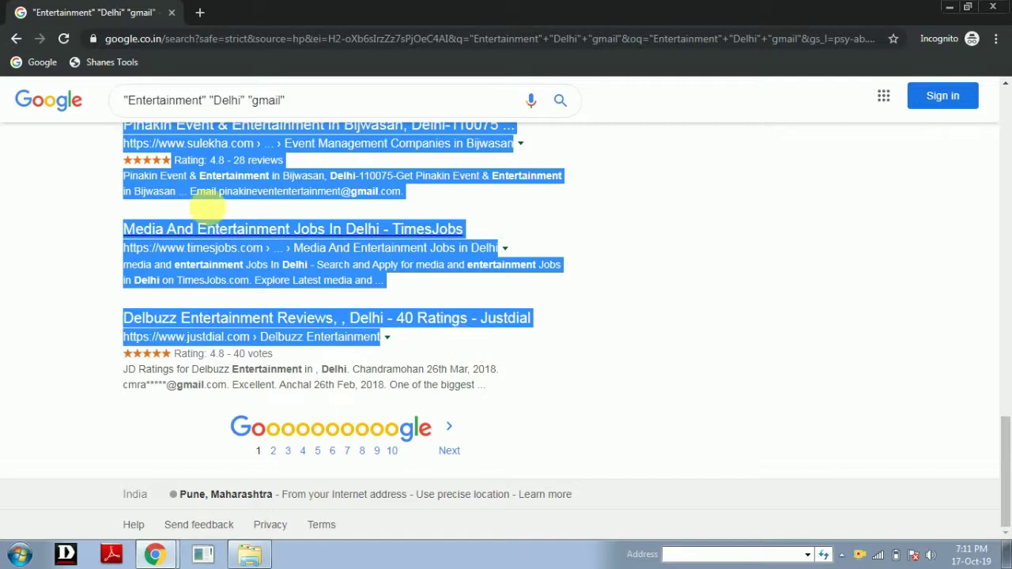
pyautogui.click(124, 63)
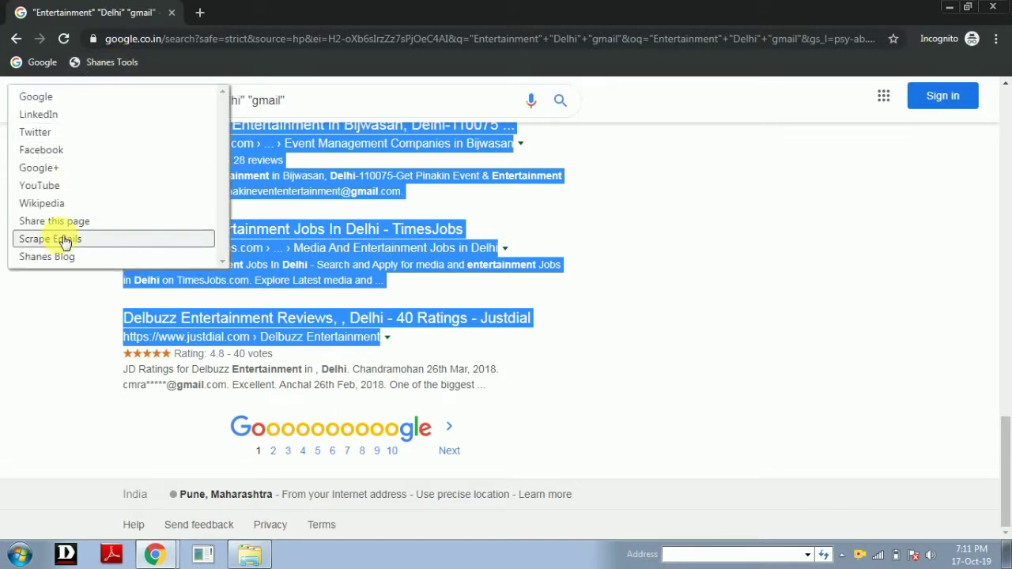
pyautogui.click(65, 241)
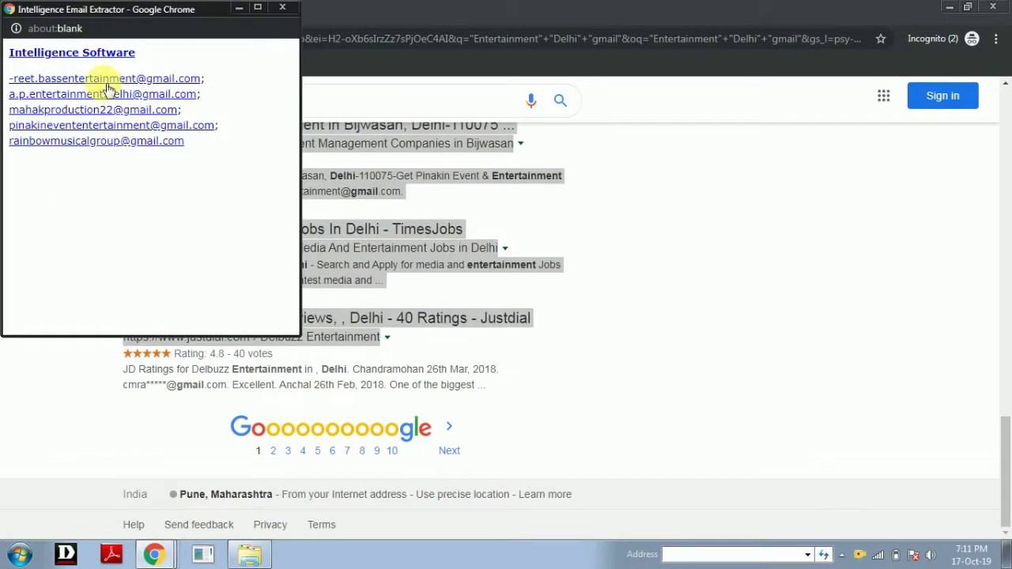
# Step: Go to results page 2, select all its entries and run the Scrape Emails option of Shanes Tools
pyautogui.click(272, 451)
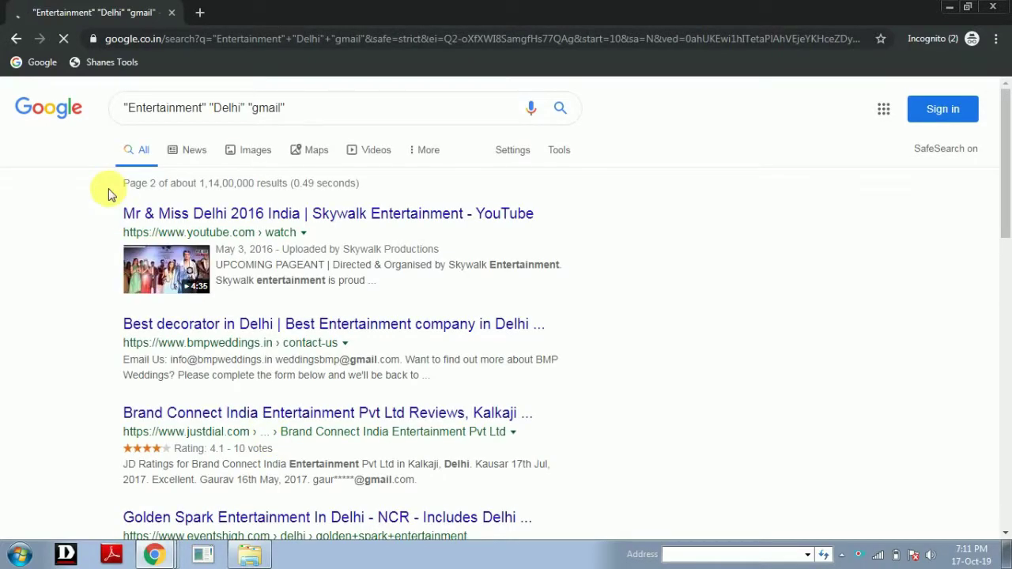
pyautogui.moveTo(113, 194); pyautogui.dragTo(506, 553)
pyautogui.moveTo(509, 385); pyautogui.dragTo(453, 258)
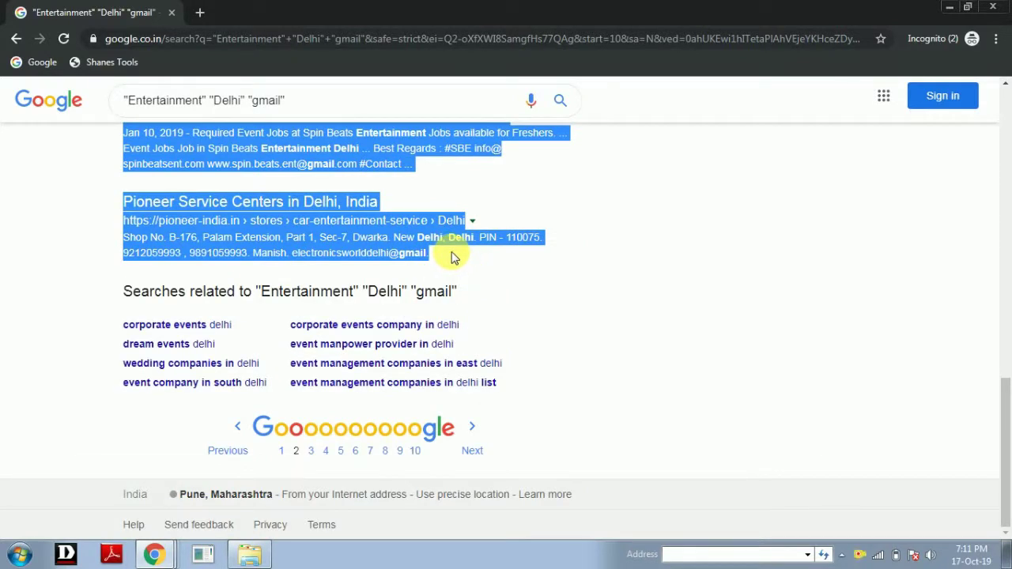
pyautogui.click(102, 62)
pyautogui.click(50, 239)
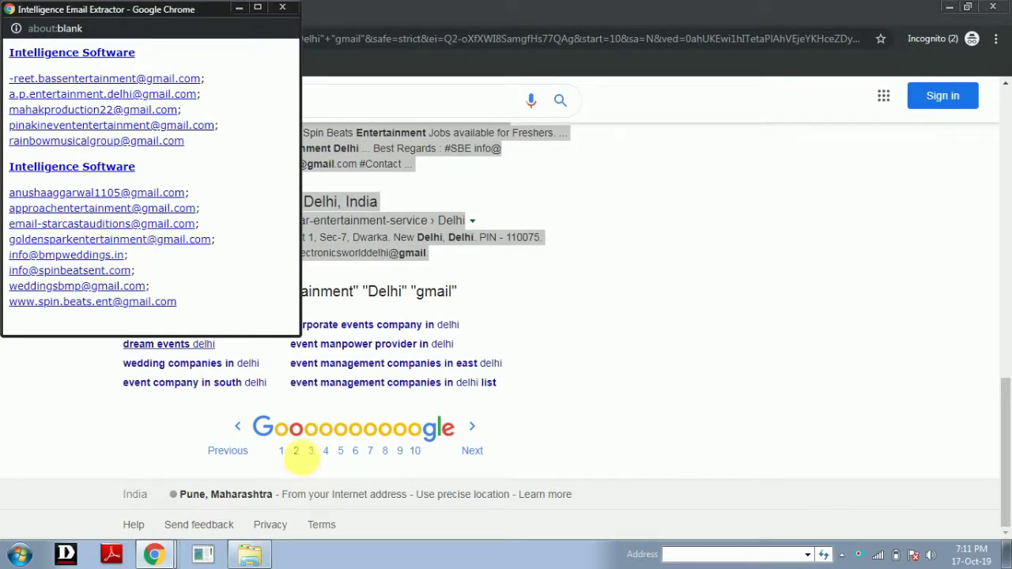
# Step: Scrape the emails from all selected entries on results page 3 and review the extracted list
pyautogui.click(310, 451)
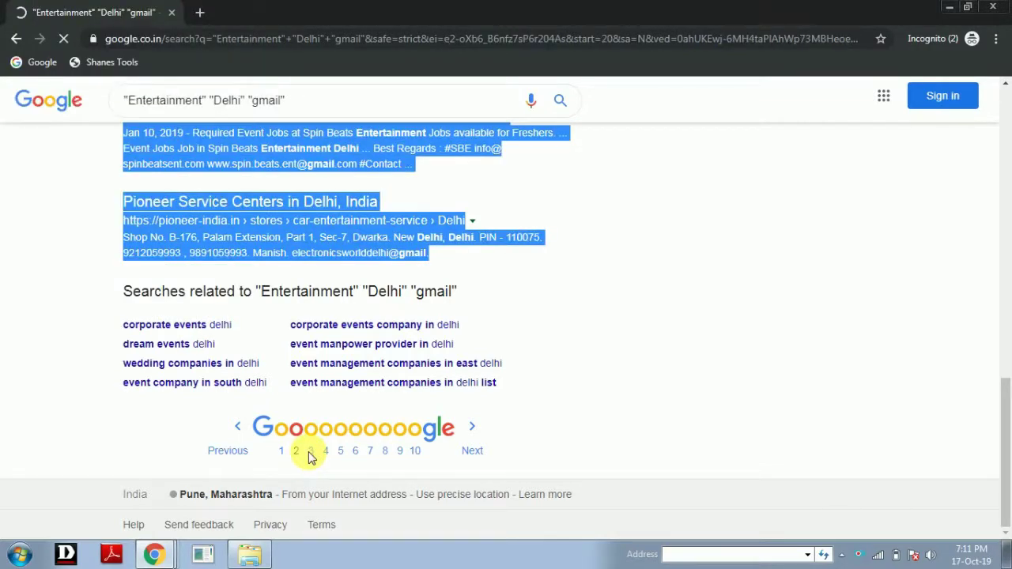
pyautogui.moveTo(481, 534); pyautogui.dragTo(116, 210)
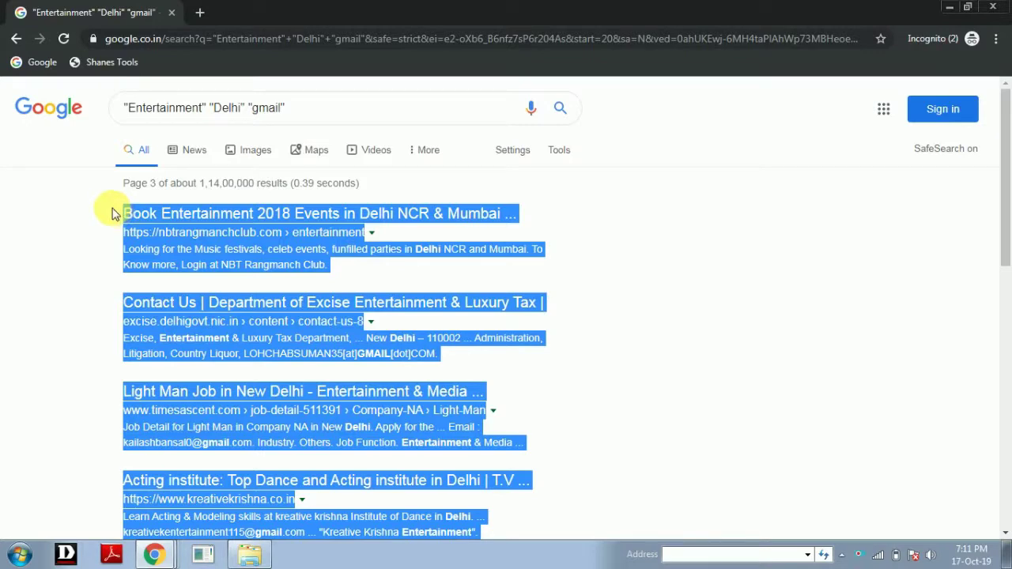
pyautogui.click(119, 63)
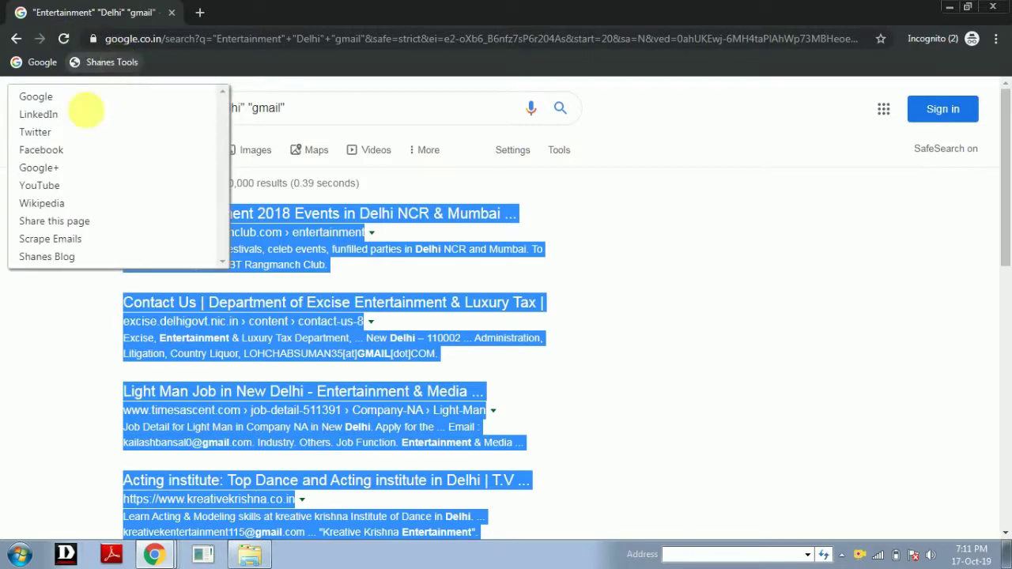
pyautogui.click(69, 239)
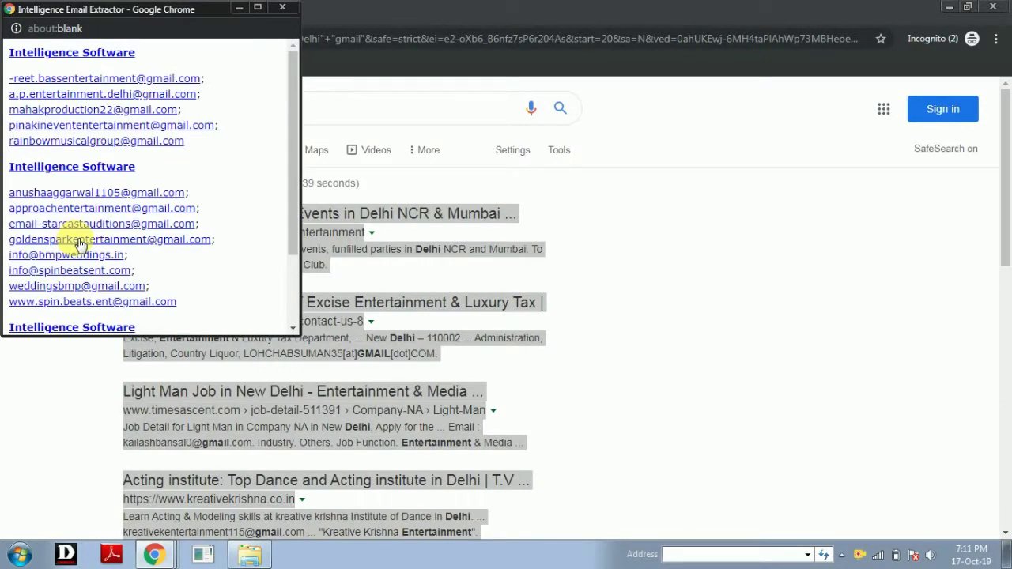
pyautogui.scroll(-3, 75, 241)
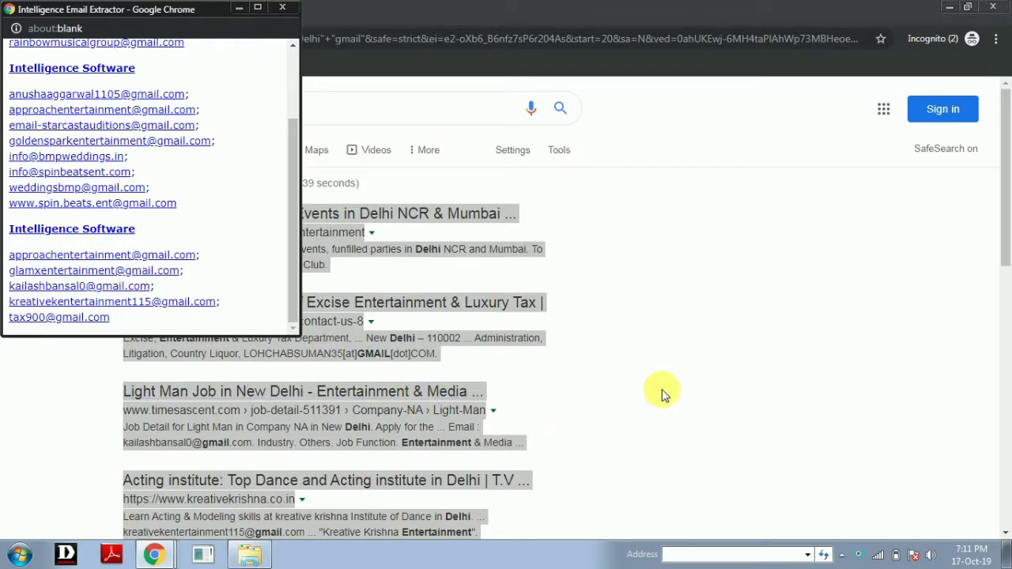
# Step: Go to results page 4, select all its entries and scrape their emails with the Shanes Tools bookmarklet
pyautogui.click(657, 391)
pyautogui.scroll(-5, 477, 368)
pyautogui.scroll(-3, 477, 368)
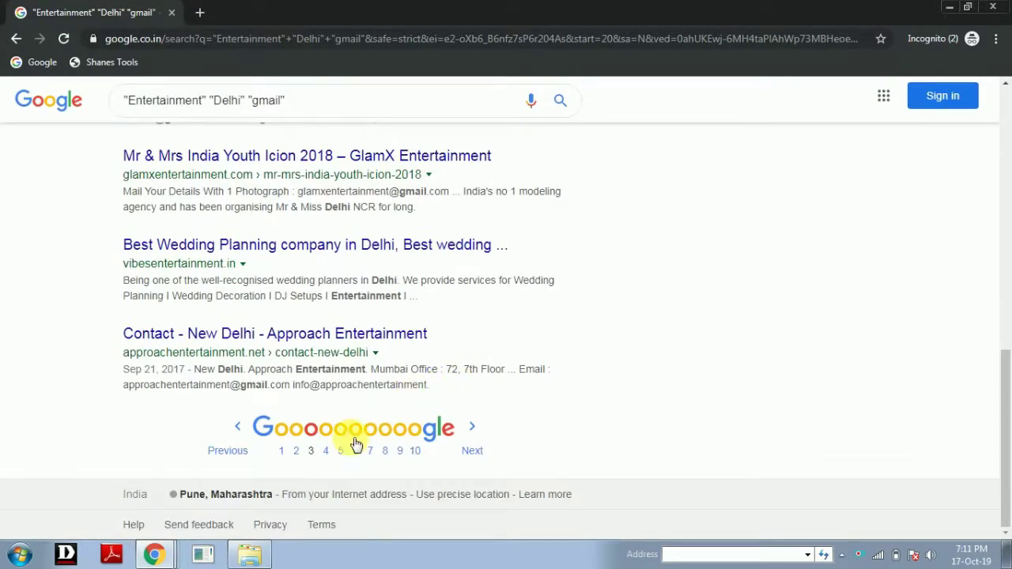
pyautogui.click(332, 450)
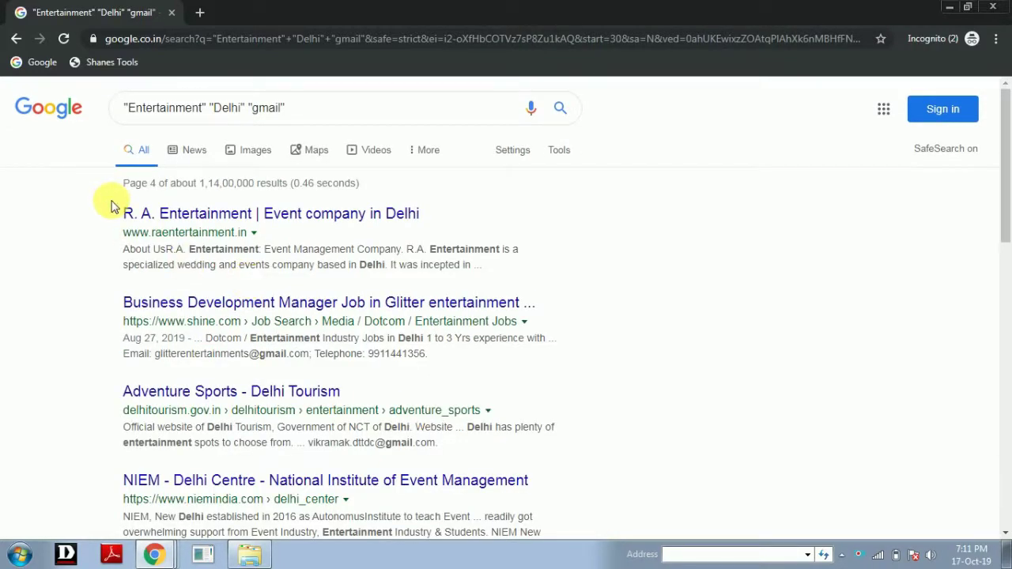
pyautogui.moveTo(113, 203)
pyautogui.mouseDown()
pyautogui.moveTo(131, 266)
pyautogui.moveTo(121, 212)
pyautogui.mouseUp()
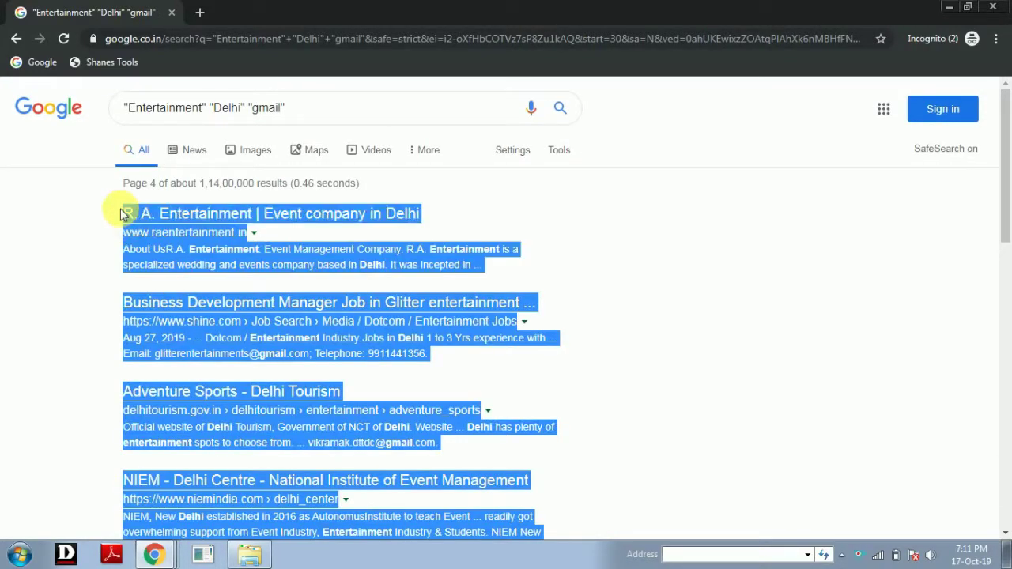
pyautogui.click(117, 61)
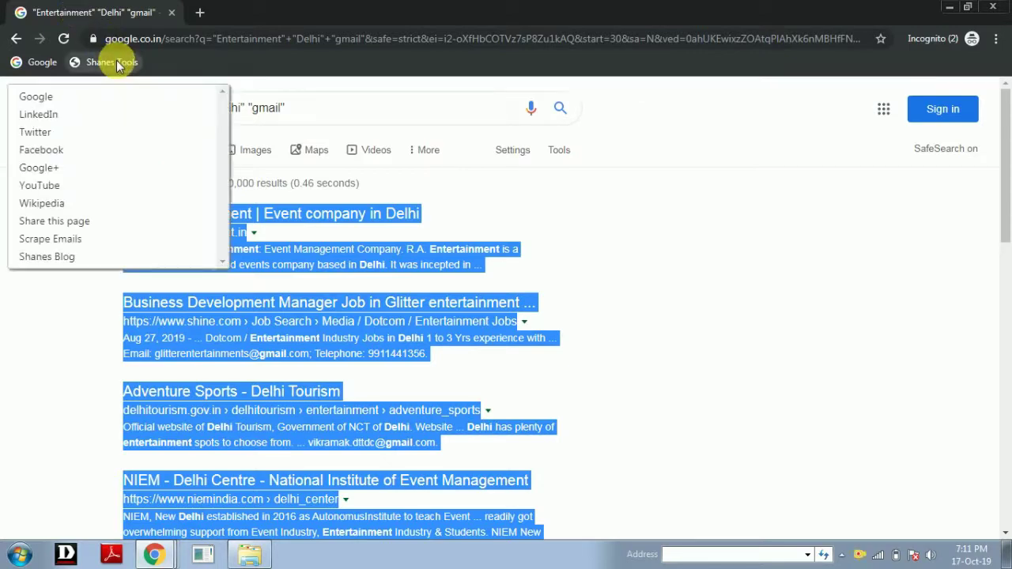
pyautogui.click(79, 238)
pyautogui.scroll(-5, 124, 226)
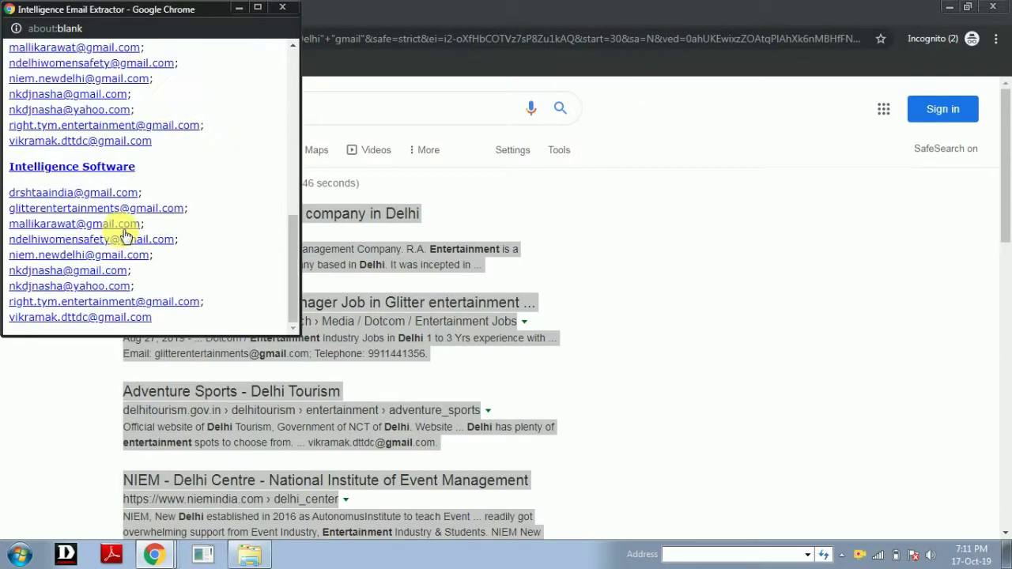
# Step: Go to results page 5, select every entry and run Scrape Emails from Shanes Tools on them
pyautogui.click(686, 379)
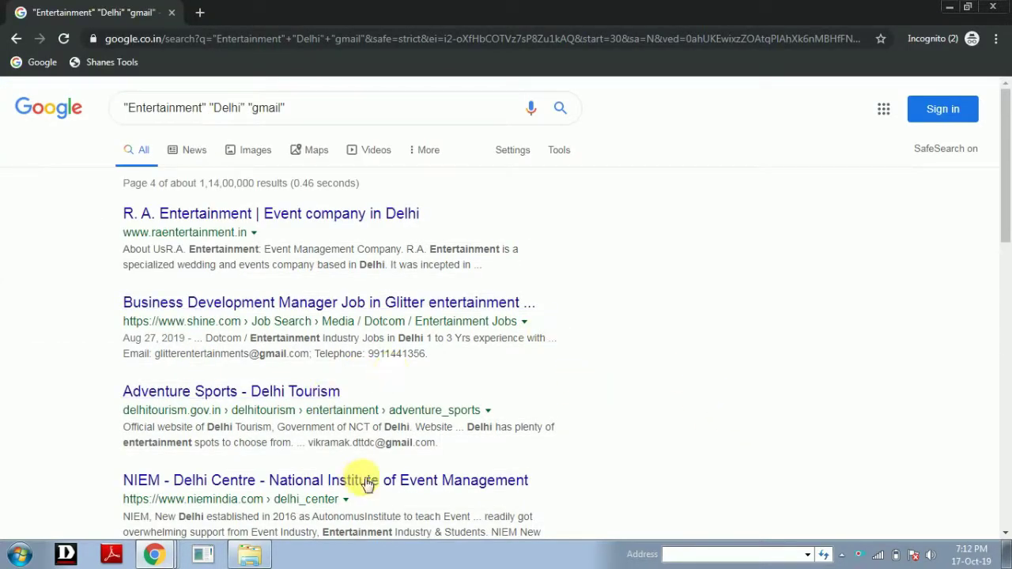
pyautogui.scroll(-10, 366, 484)
pyautogui.click(341, 455)
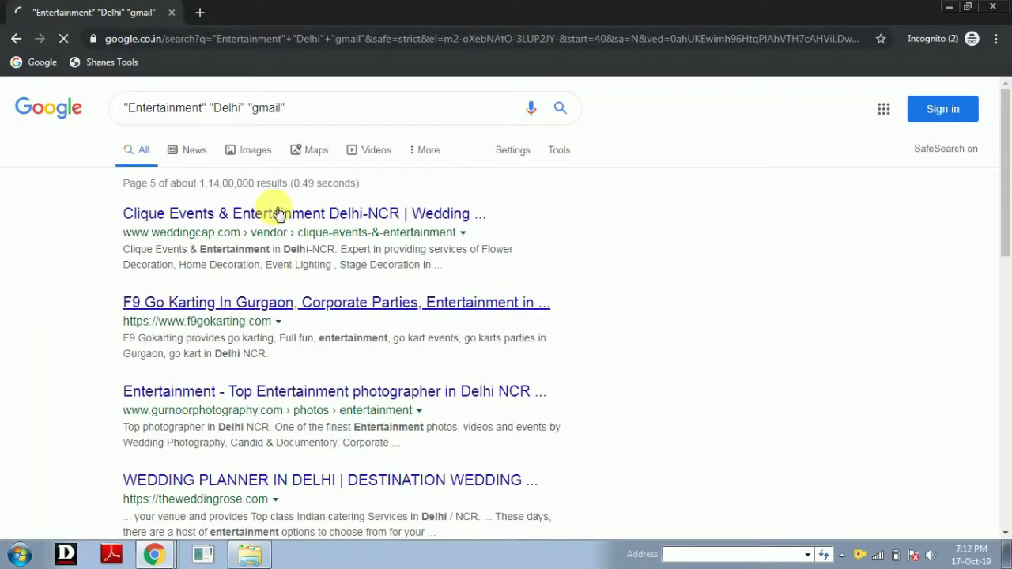
pyautogui.moveTo(123, 208); pyautogui.dragTo(421, 415)
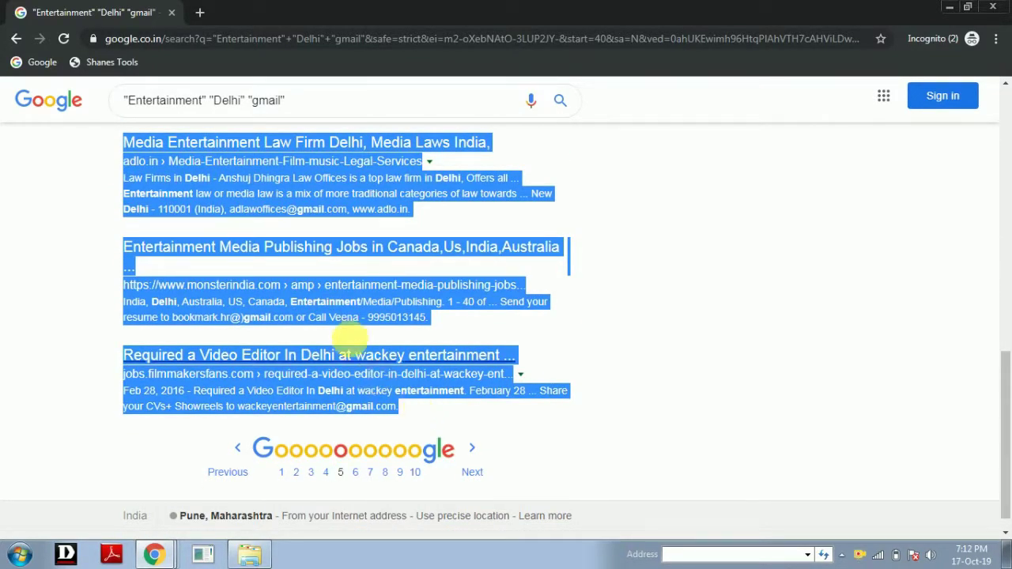
pyautogui.scroll(9, 351, 327)
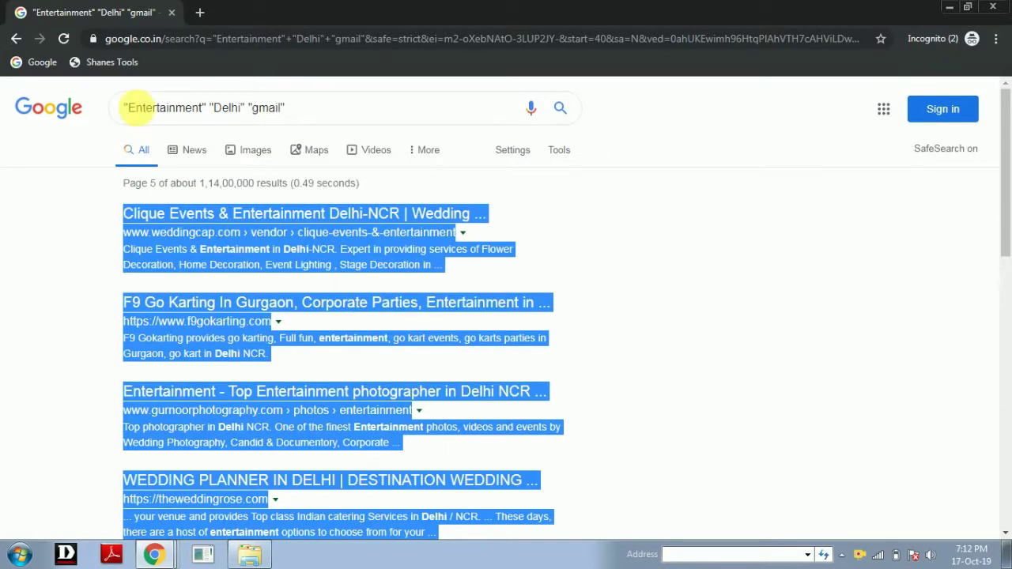
pyautogui.click(107, 61)
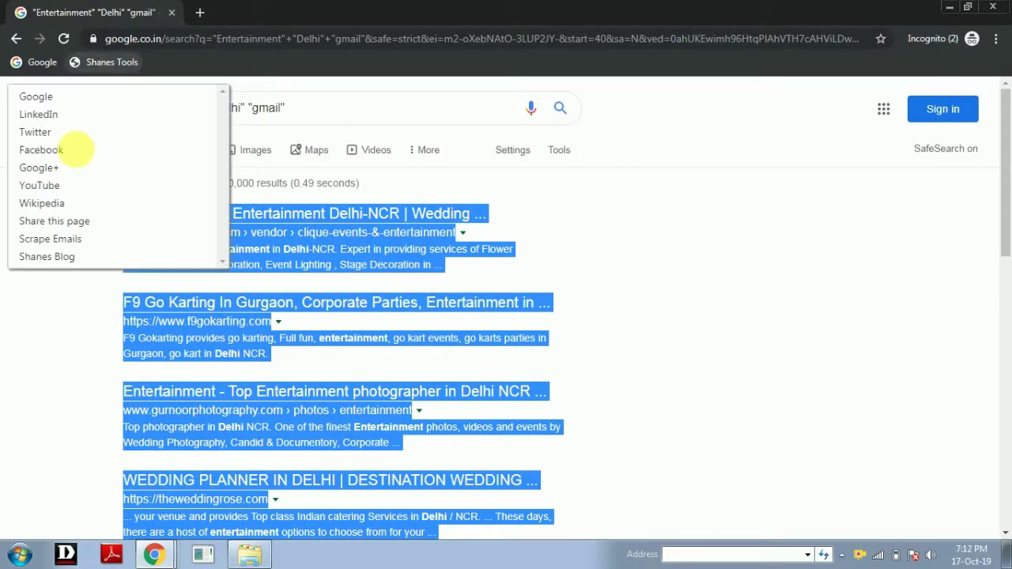
pyautogui.click(68, 238)
pyautogui.scroll(-2, 176, 227)
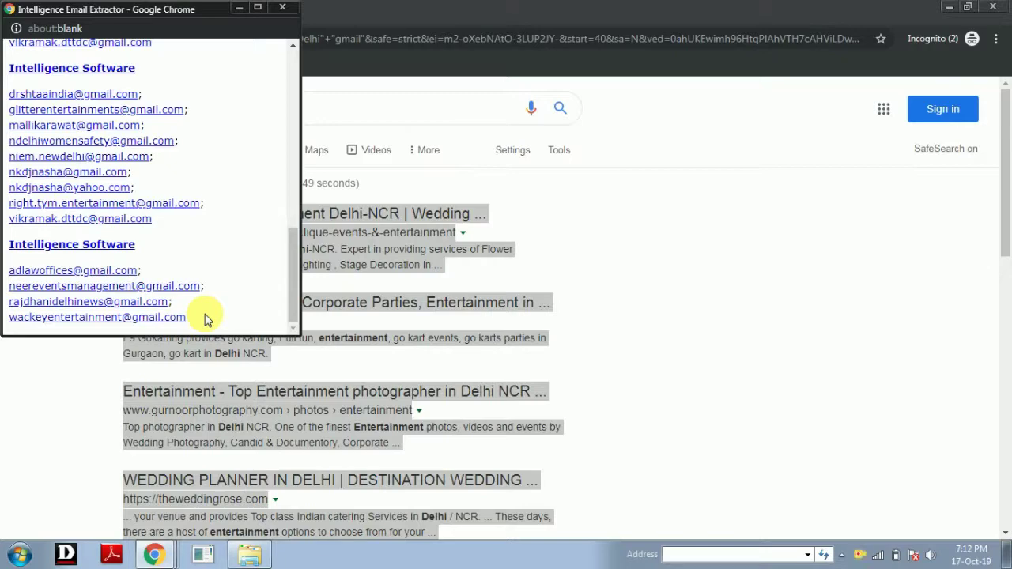
# Step: Select and copy the entire accumulated email list in the extractor window, and minimize the browser windows
pyautogui.moveTo(203, 323); pyautogui.dragTo(16, 54)
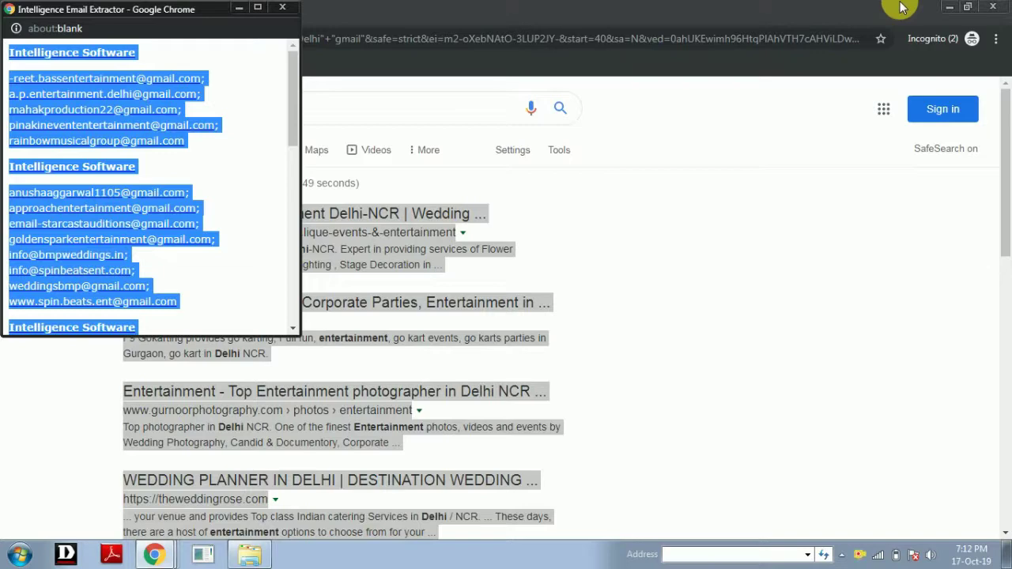
pyautogui.click(950, 7)
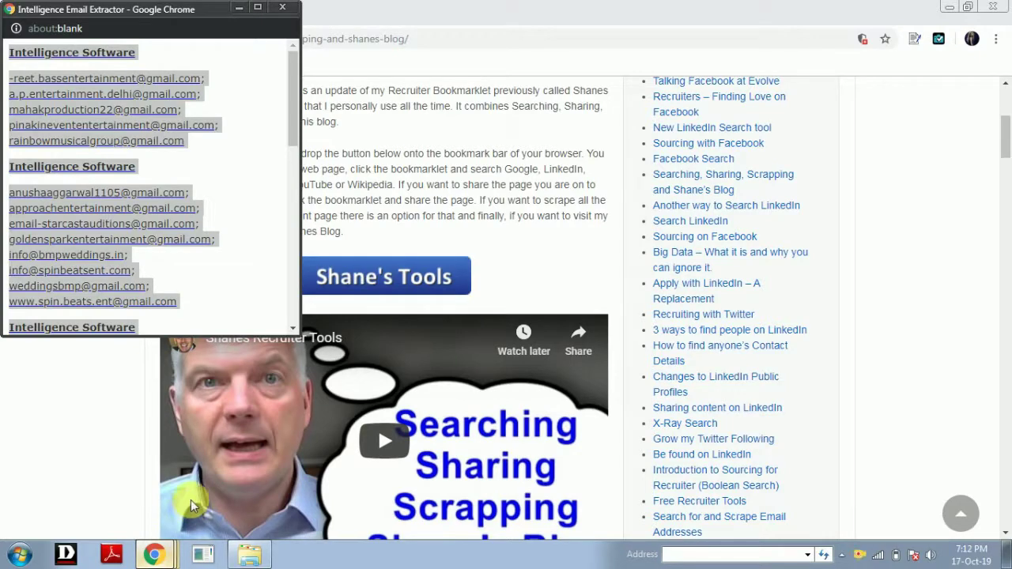
pyautogui.hotkey('alt', 'Tab')
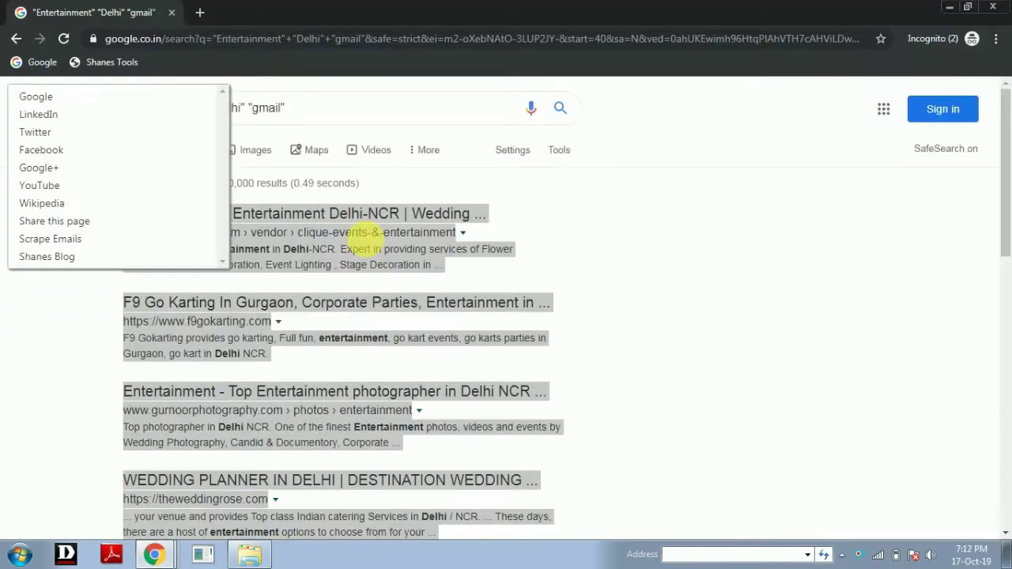
pyautogui.click(701, 272)
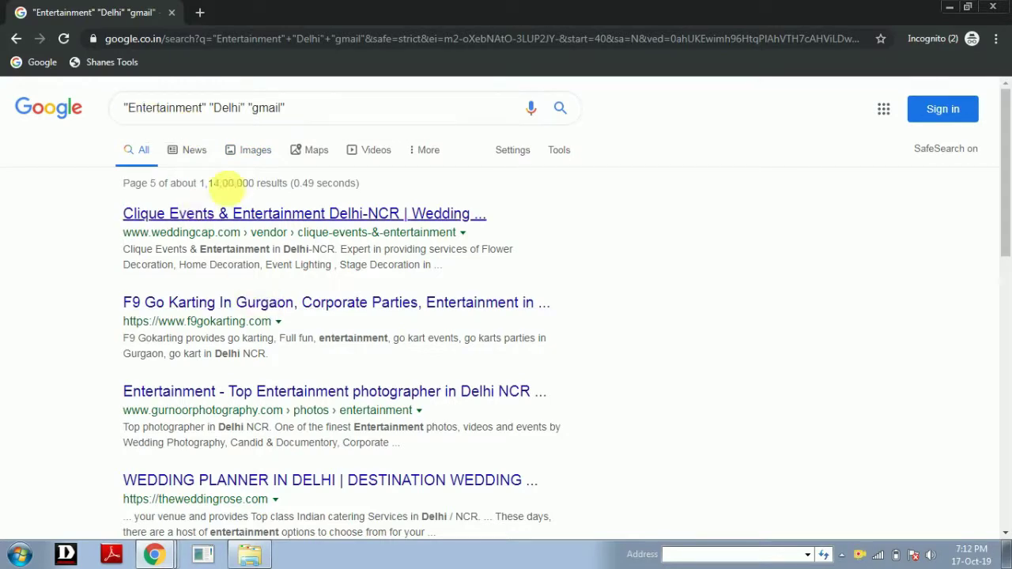
pyautogui.click(949, 7)
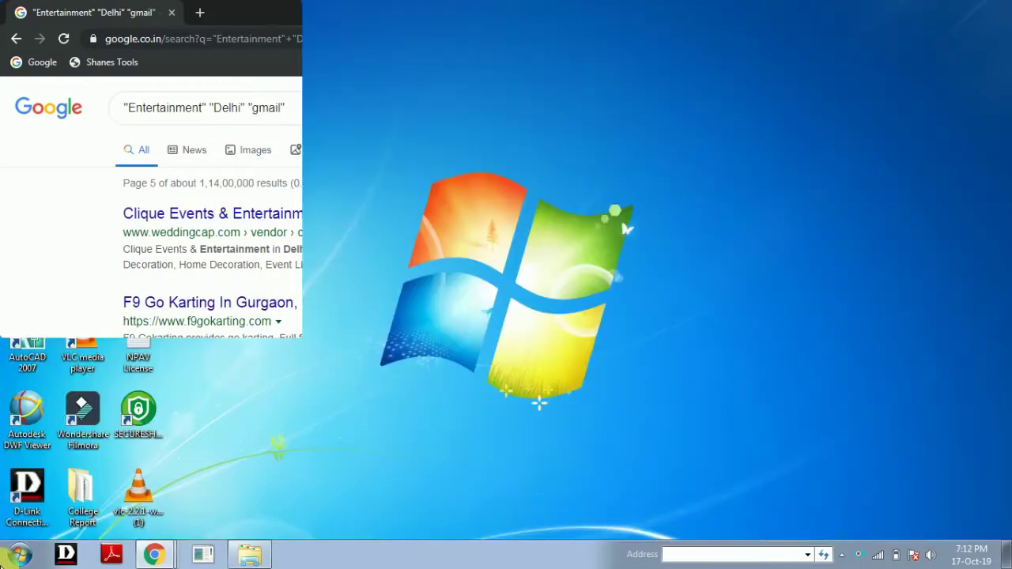
# Step: Switch to Microsoft Office Word 2007 and paste the copied email list into a new blank document
pyautogui.click(26, 541)
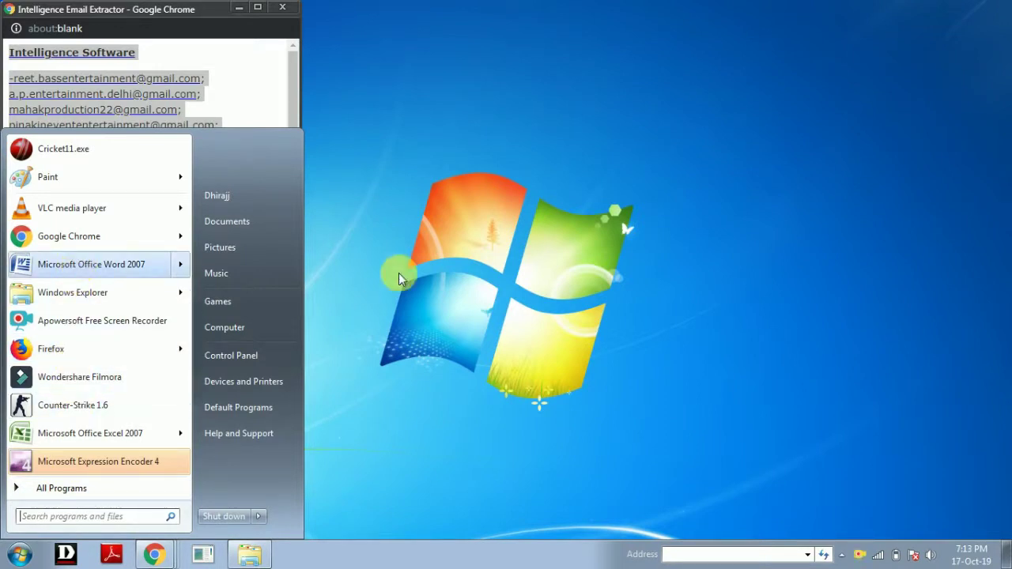
pyautogui.click(544, 266)
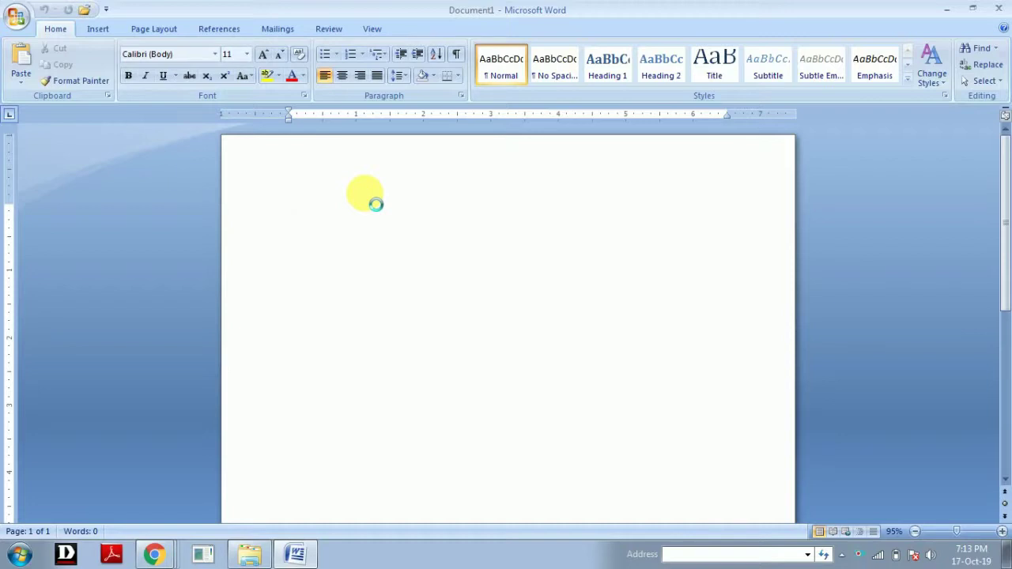
pyautogui.hotkey('ctrl', 'v')
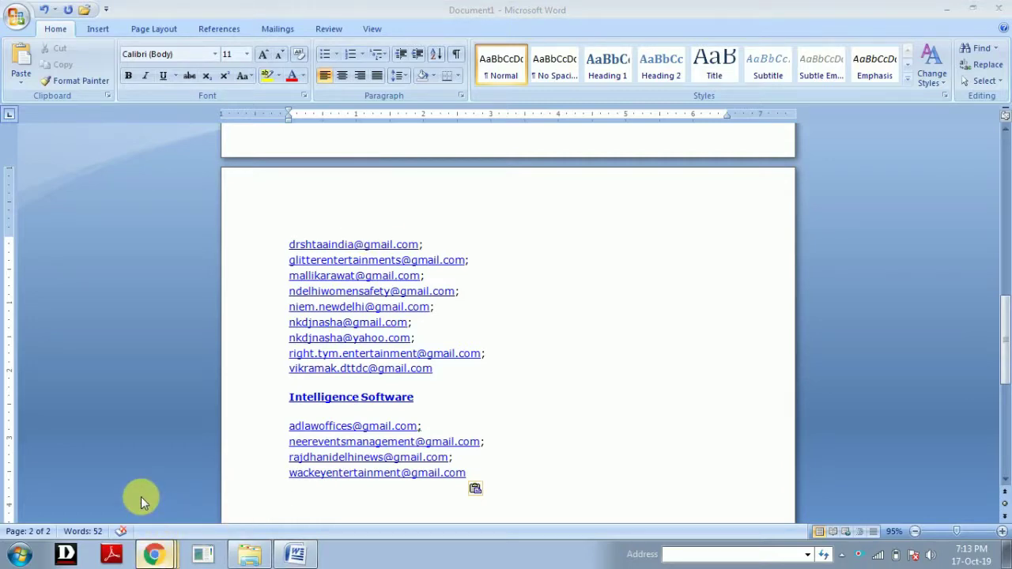
# Step: Switch back to the incognito Chrome window and replace Entertainment with Automobile in the Google query, keeping "Delhi" and "gmail", and run the search
pyautogui.click(154, 554)
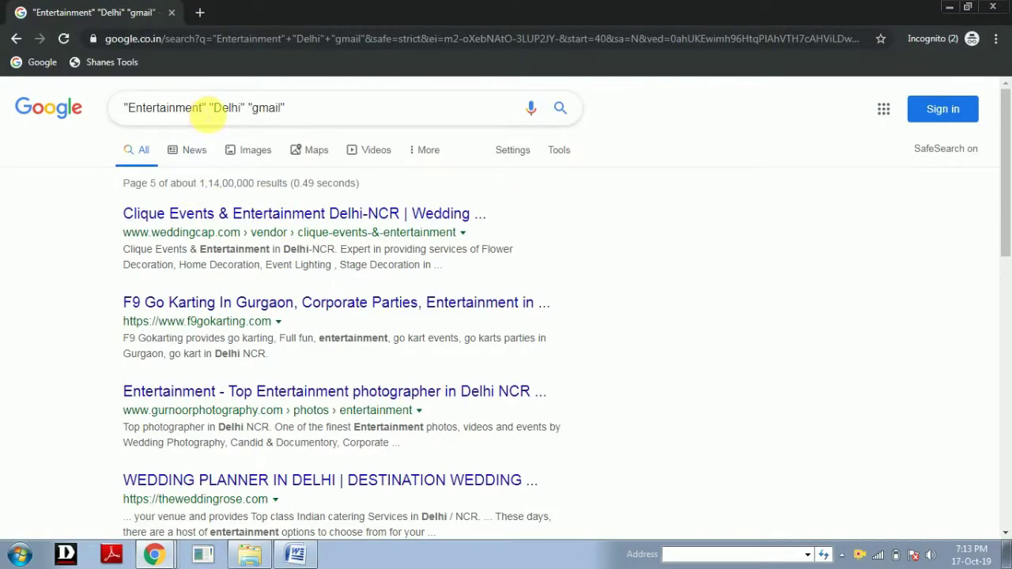
pyautogui.moveTo(203, 111); pyautogui.dragTo(129, 111)
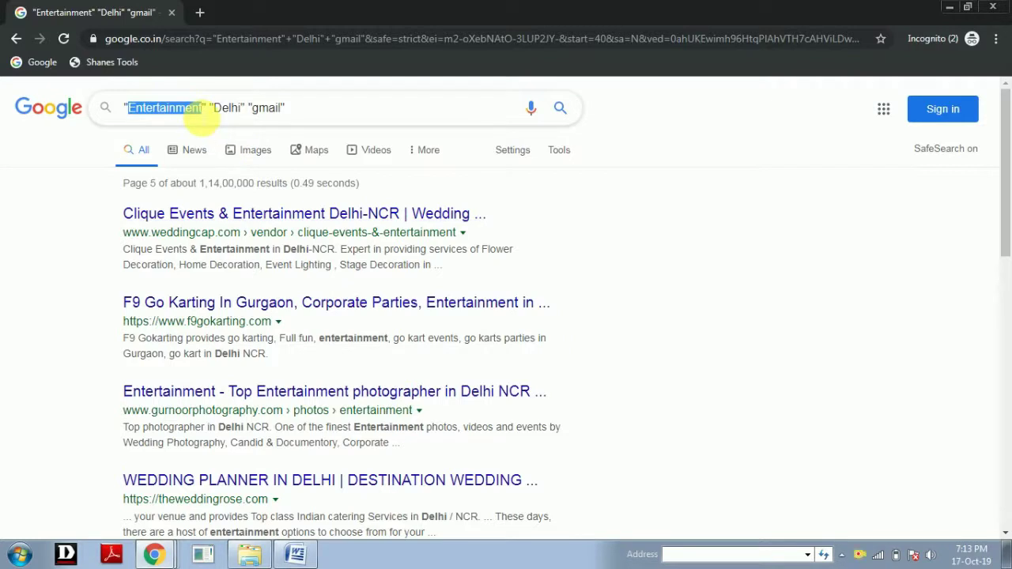
pyautogui.write('Automo')
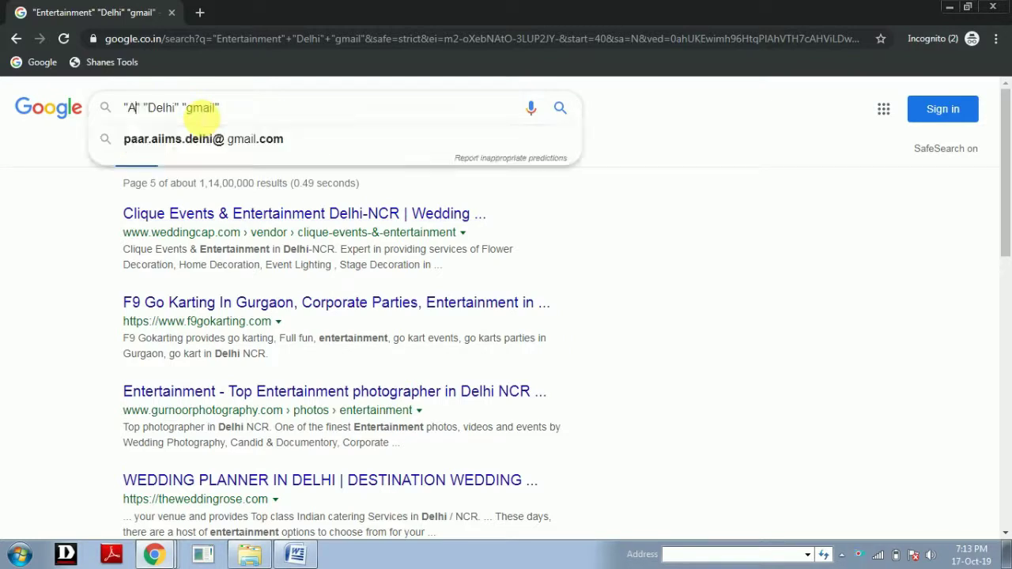
pyautogui.write('bile')
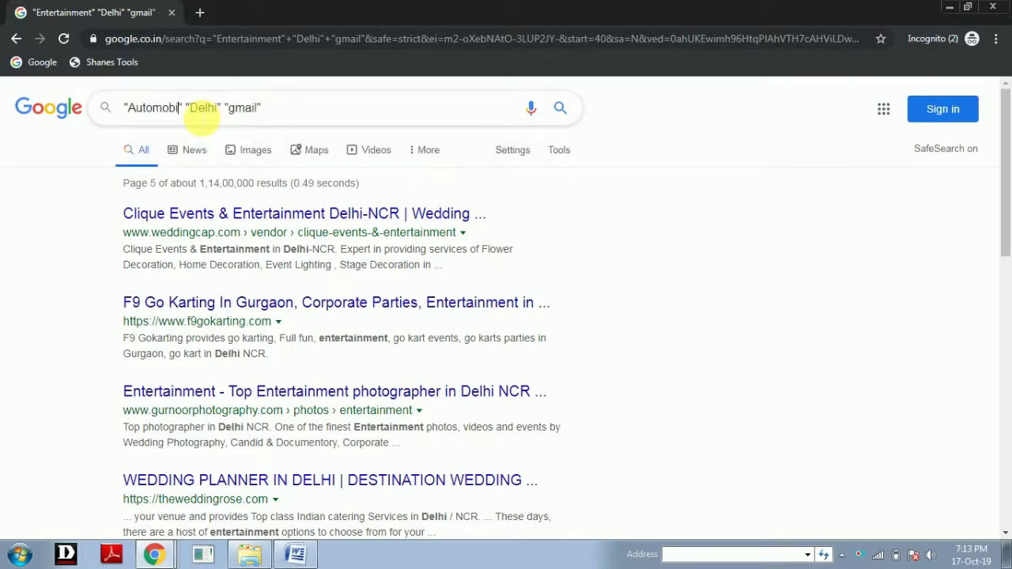
pyautogui.press('Return')
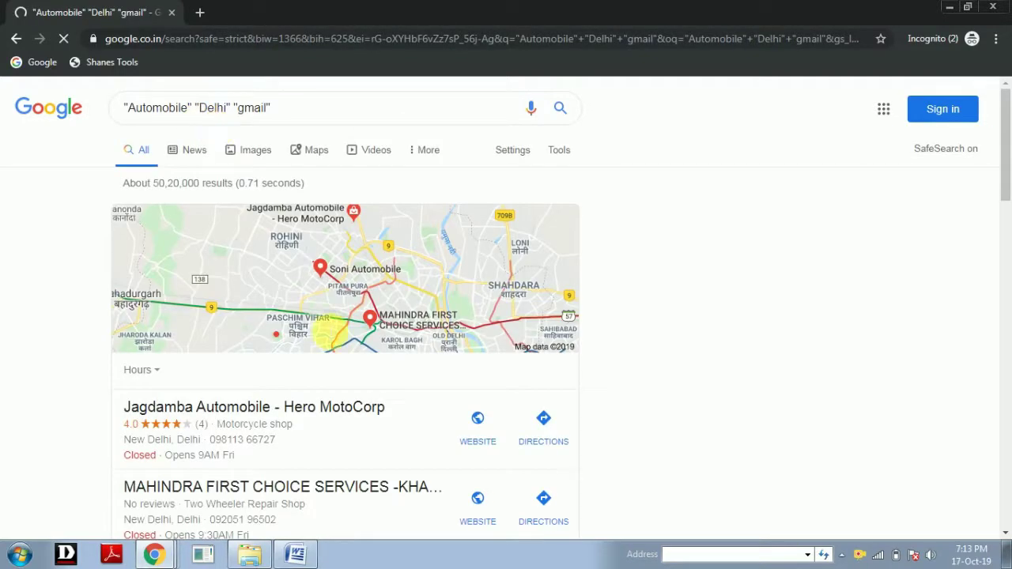
# Step: Look through the Automobile search results and open the Shanes Tools options on that page
pyautogui.scroll(-8, 648, 363)
pyautogui.scroll(-1, 528, 375)
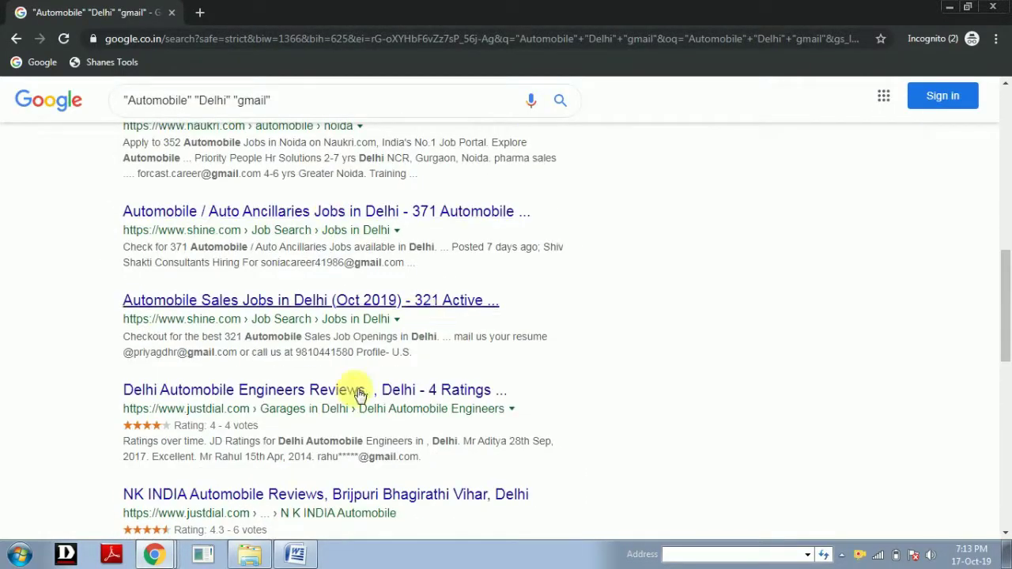
pyautogui.click(113, 60)
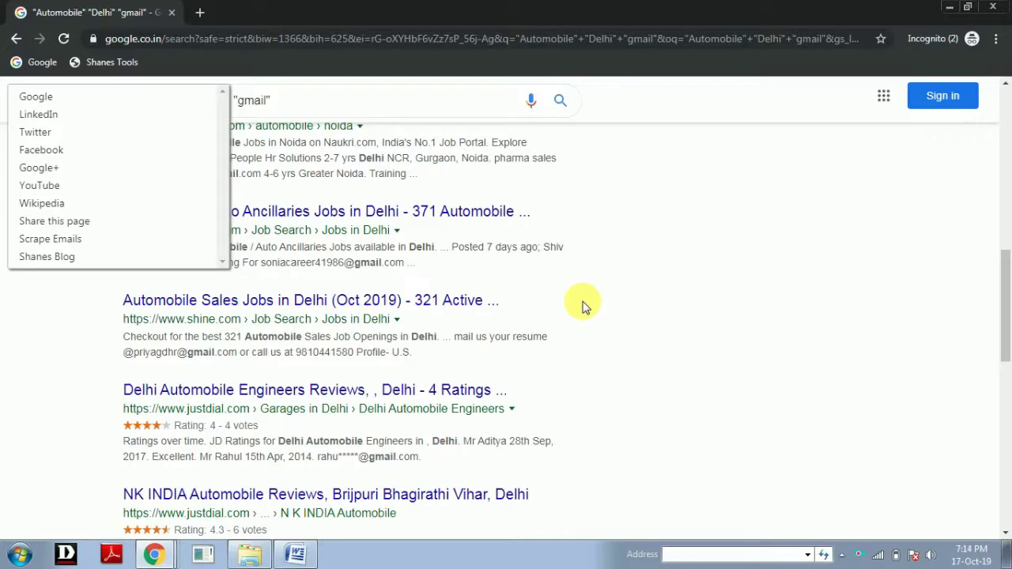
pyautogui.scroll(4, 585, 300)
pyautogui.scroll(5, 589, 291)
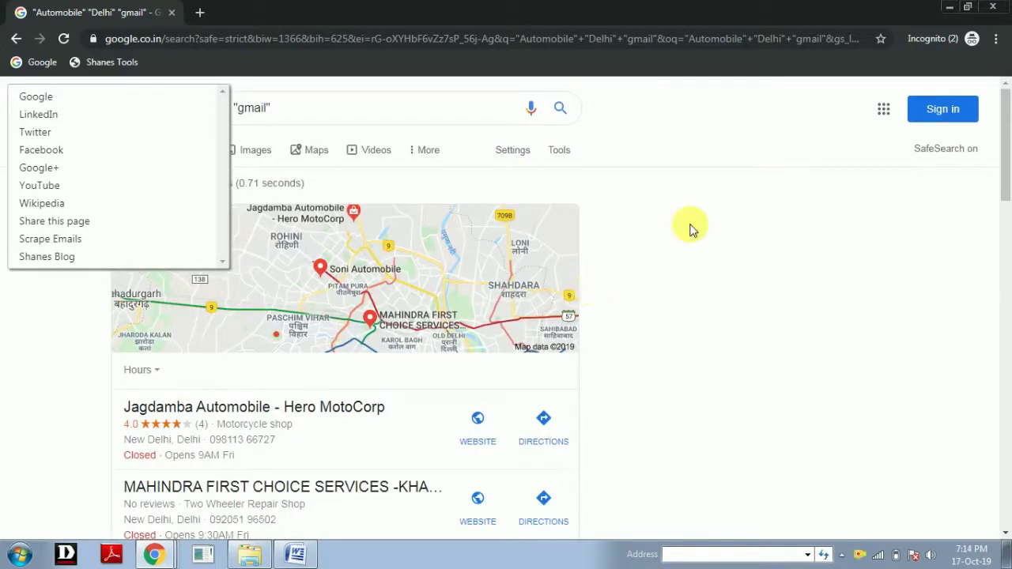